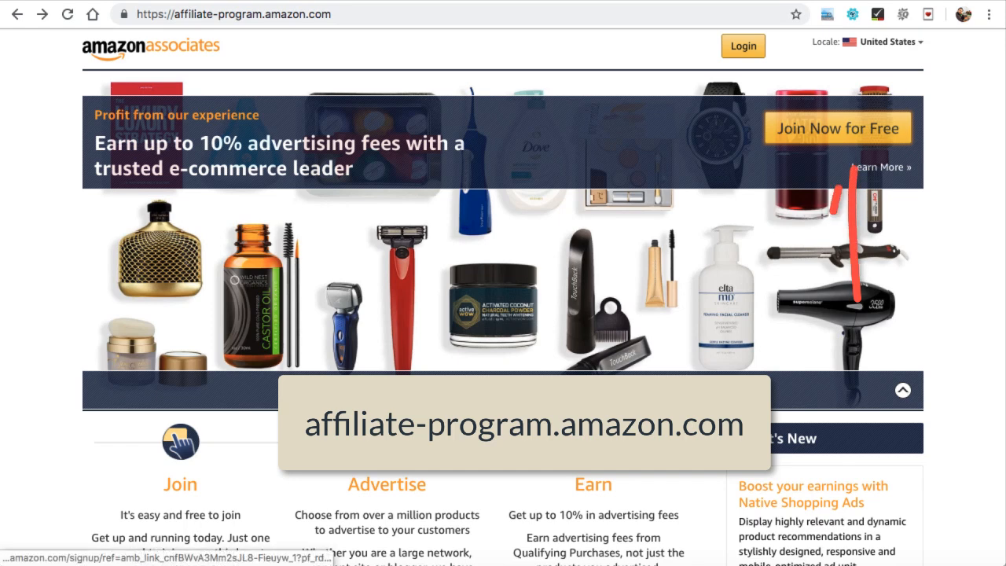
- Start the free Amazon Associates sign-up with 'Join Now for Free' on the home page
left_click(838, 128)
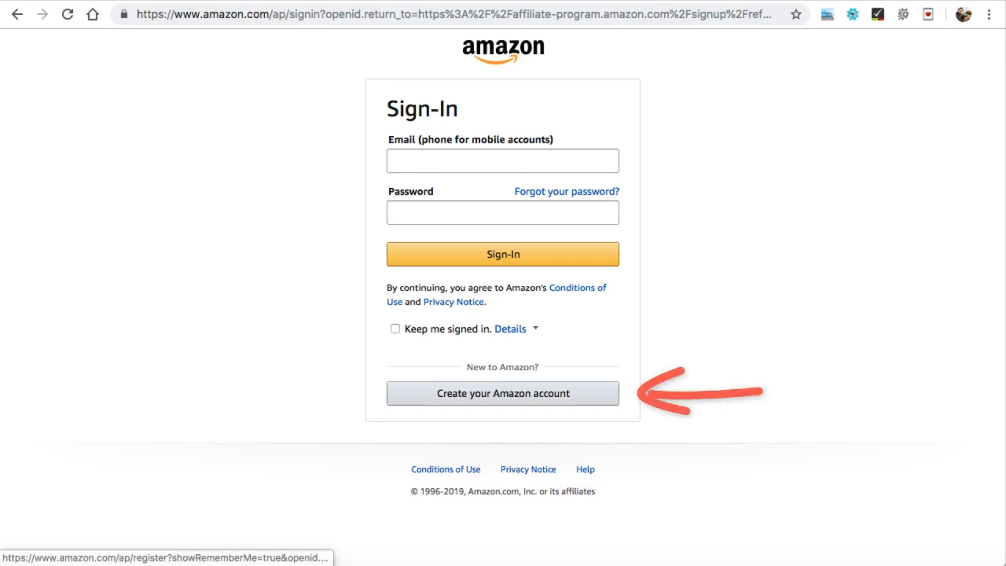
- Begin a new Amazon account, entering the account holder's name and e-mail address
left_click(503, 393)
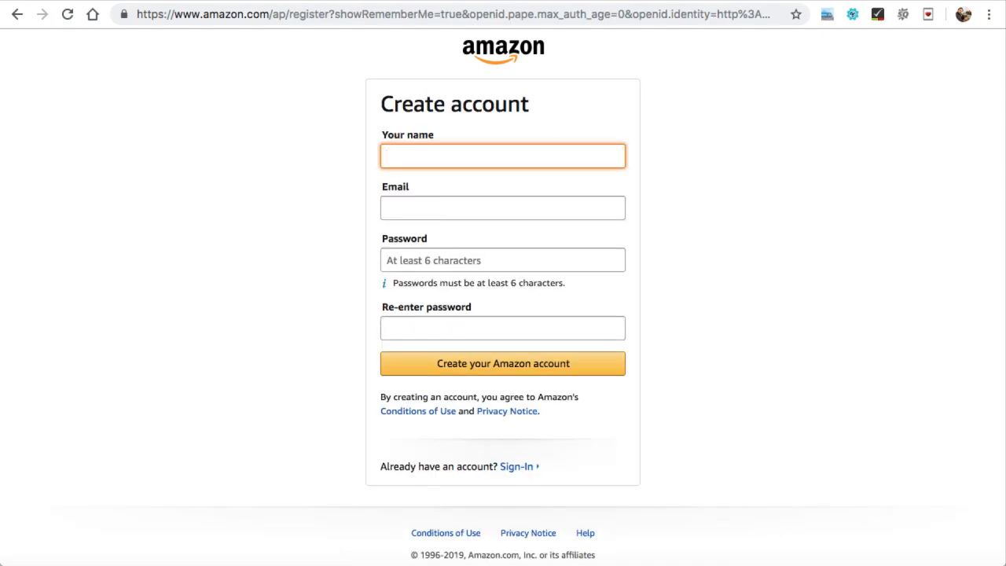
left_click(503, 208)
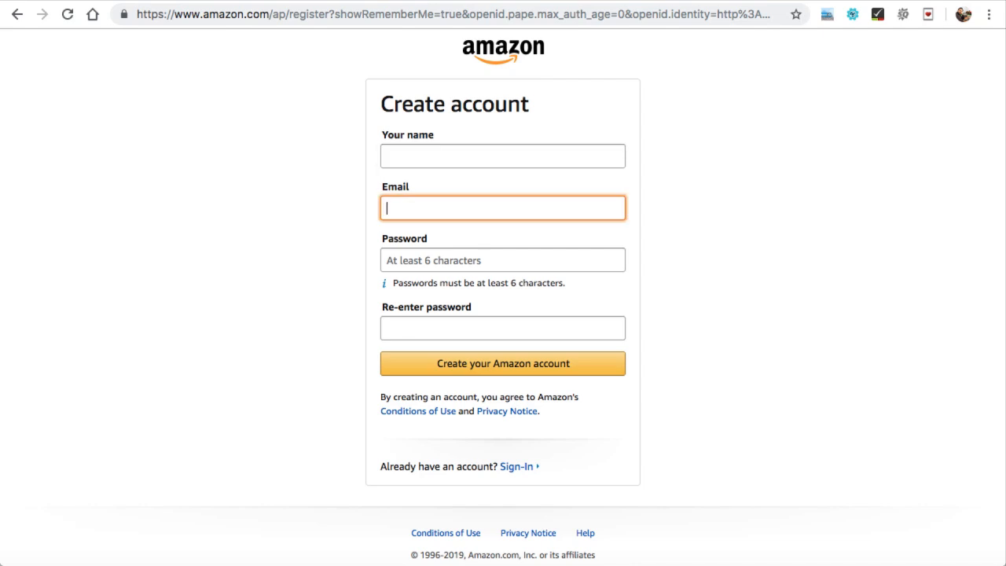
left_click(503, 157)
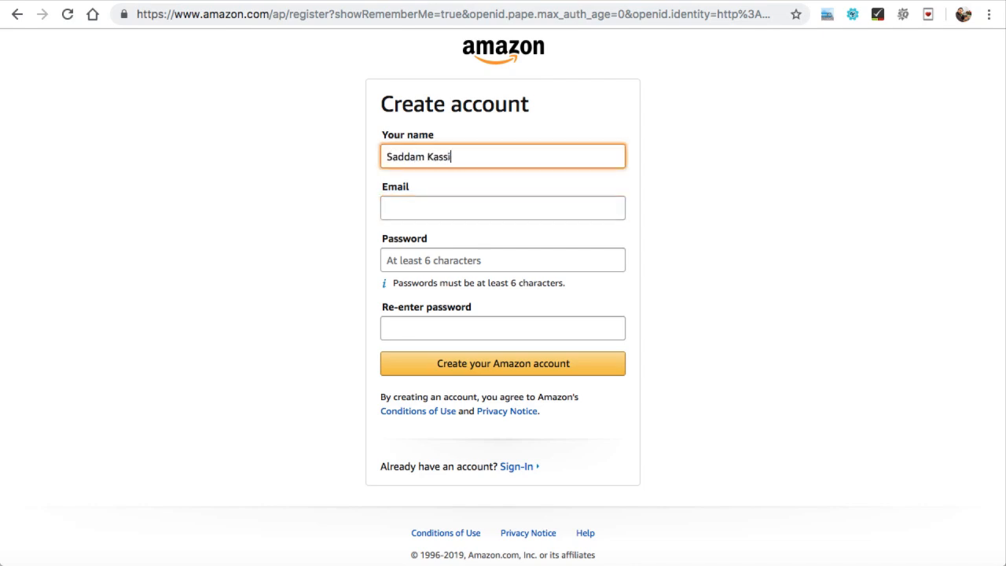
key("Tab")
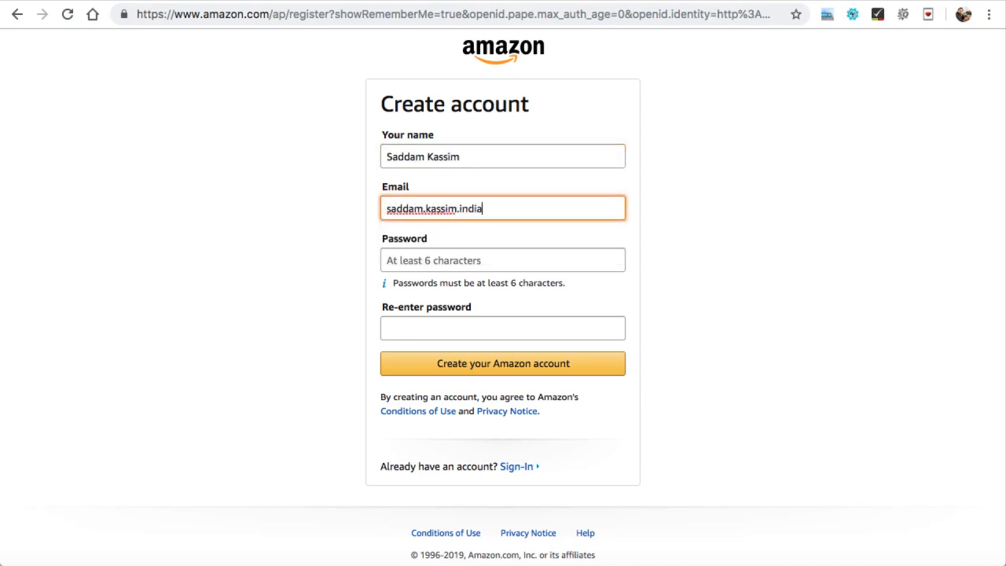
- Enter the account password, re-enter it to confirm, and submit the sign-up form
key("Tab")
type("••••")
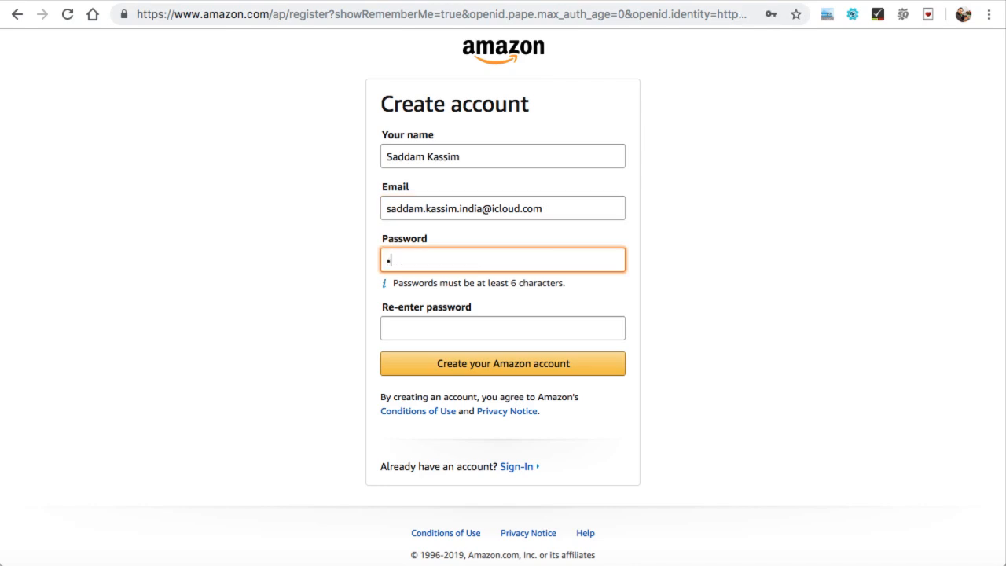
type("••••••")
key("Tab")
type("•••••")
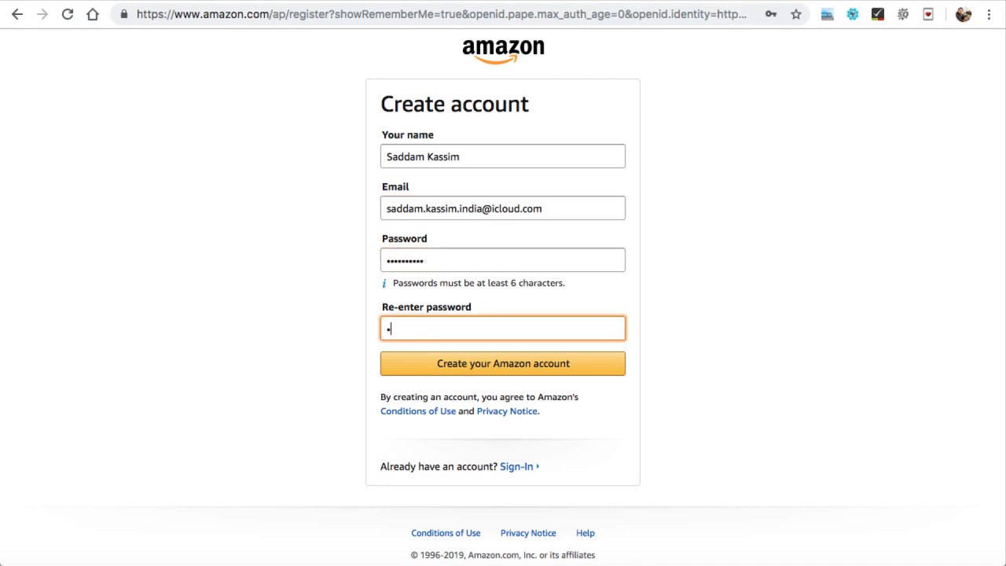
type("•••••")
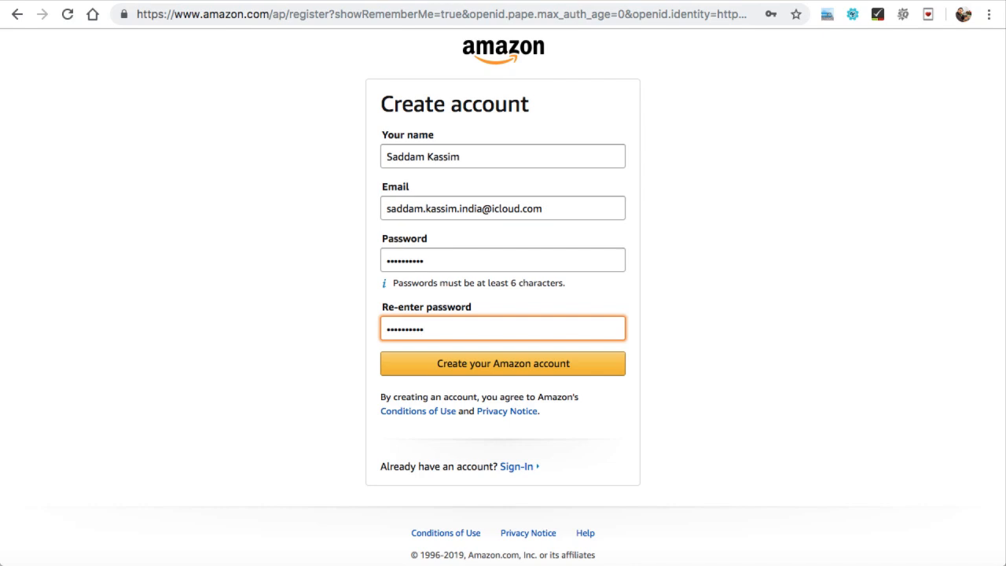
key("Tab")
key("Return")
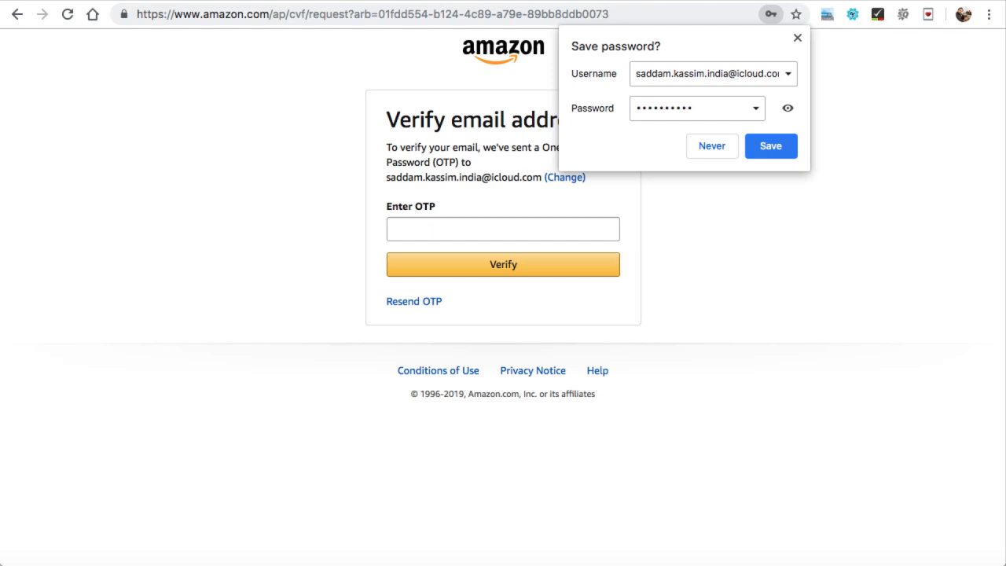
- Copy the one-time code from Amazon's verification email into the Enter OTP field and submit it
key("Escape")
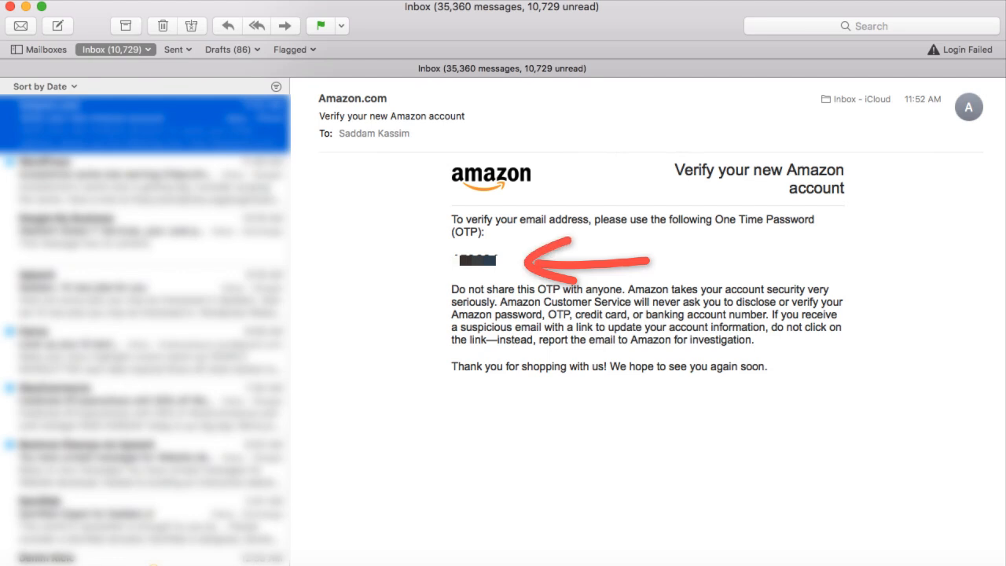
double_click(475, 260)
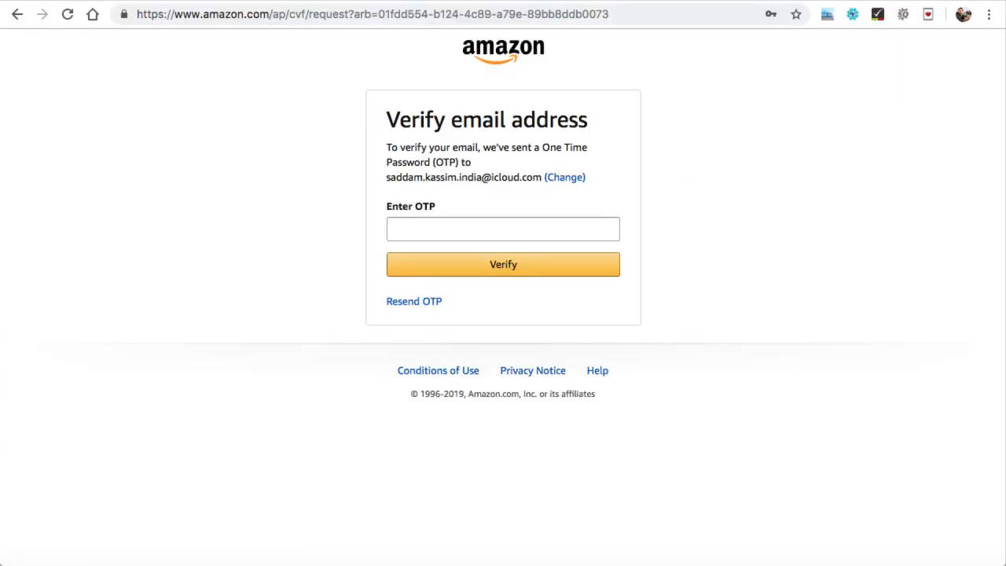
left_click(393, 230)
key("super+v")
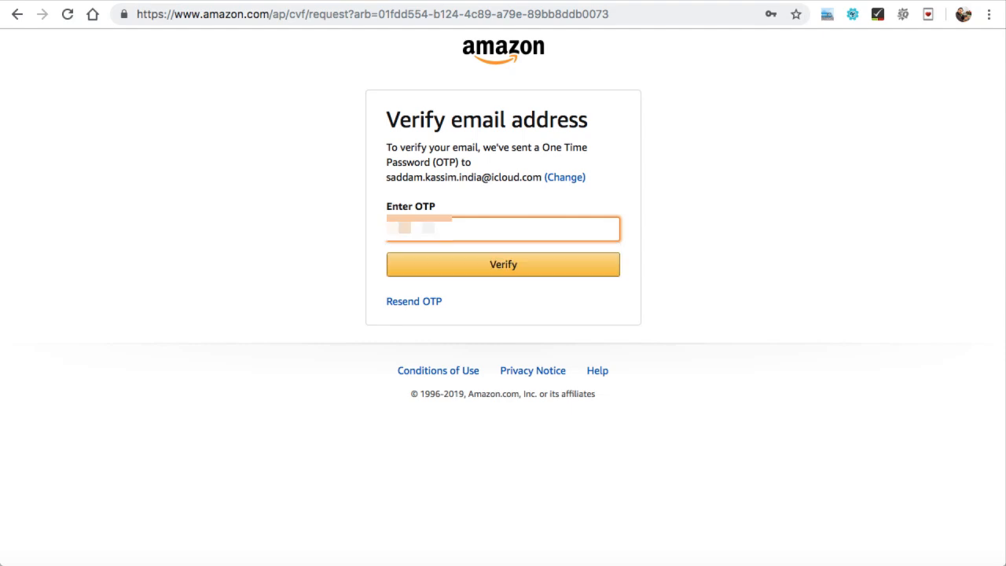
key("Return")
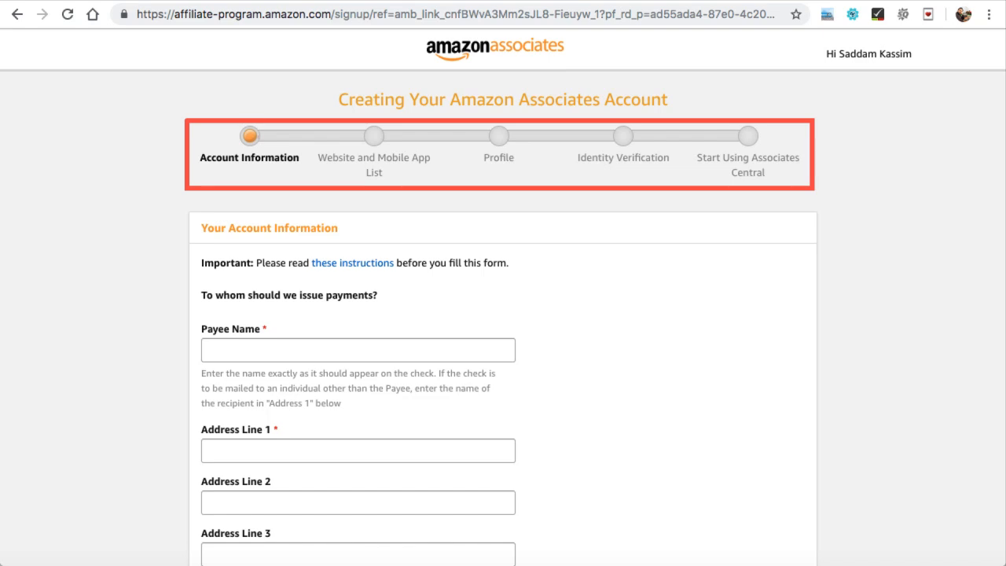
- Fill in the payee's name, first street address line and city on the Account Information form
scroll(503, 315, "down", 1)
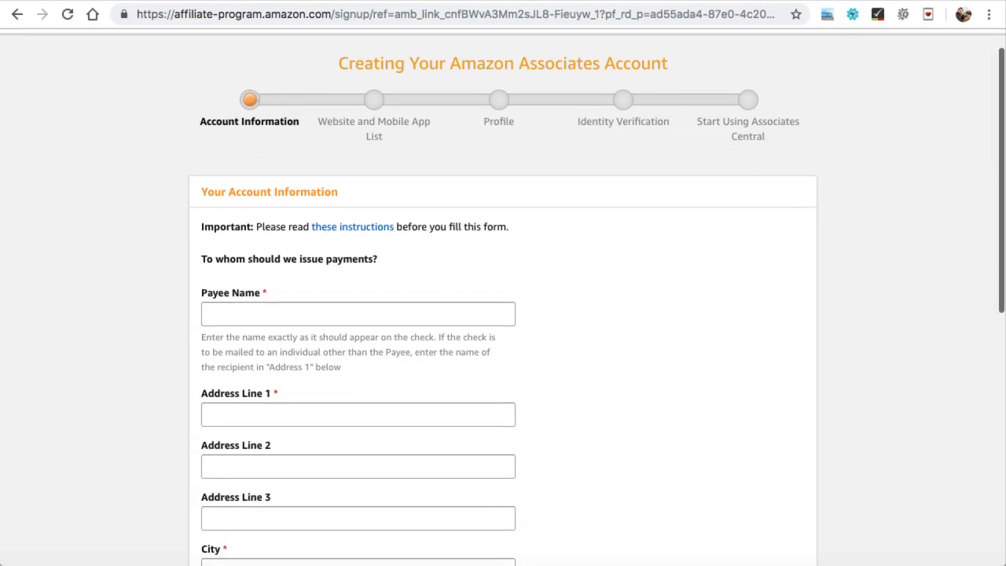
scroll(502, 314, "down", 3)
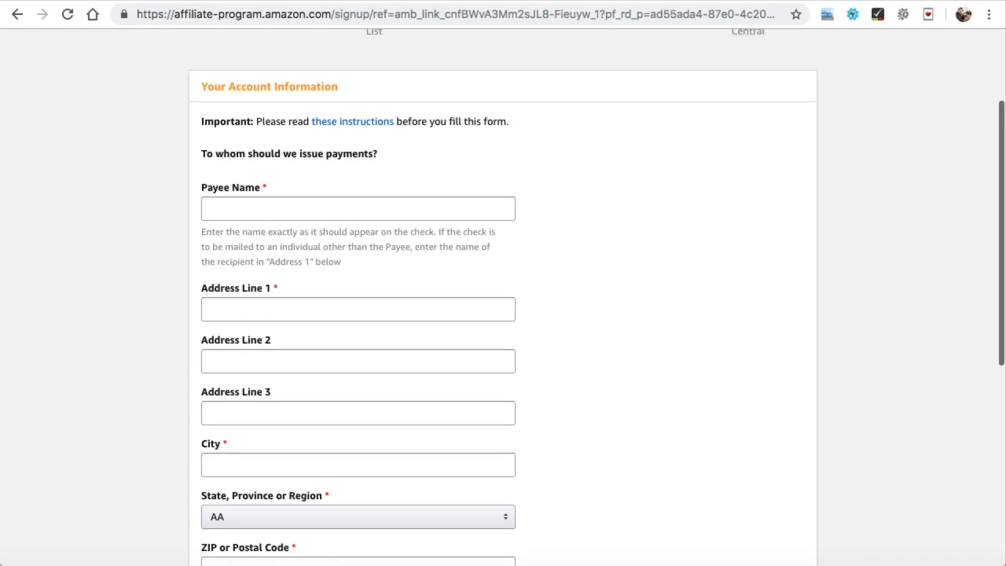
scroll(503, 314, "up", 1)
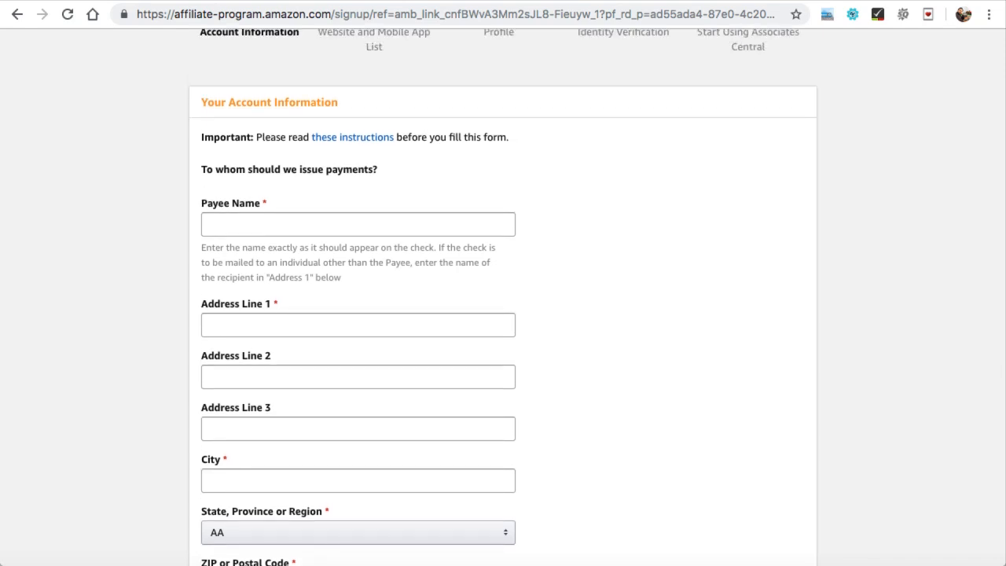
left_click(358, 225)
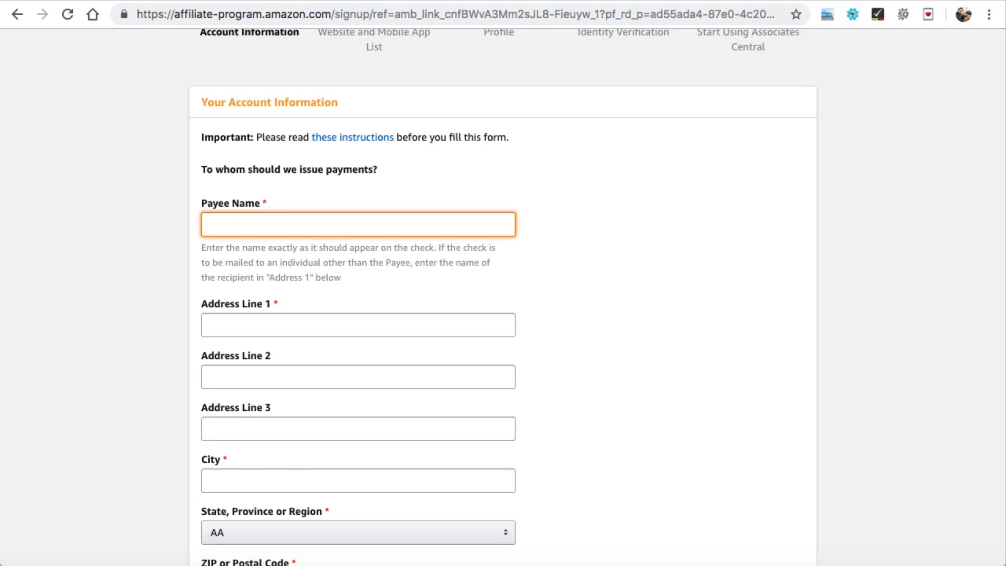
left_click(208, 325)
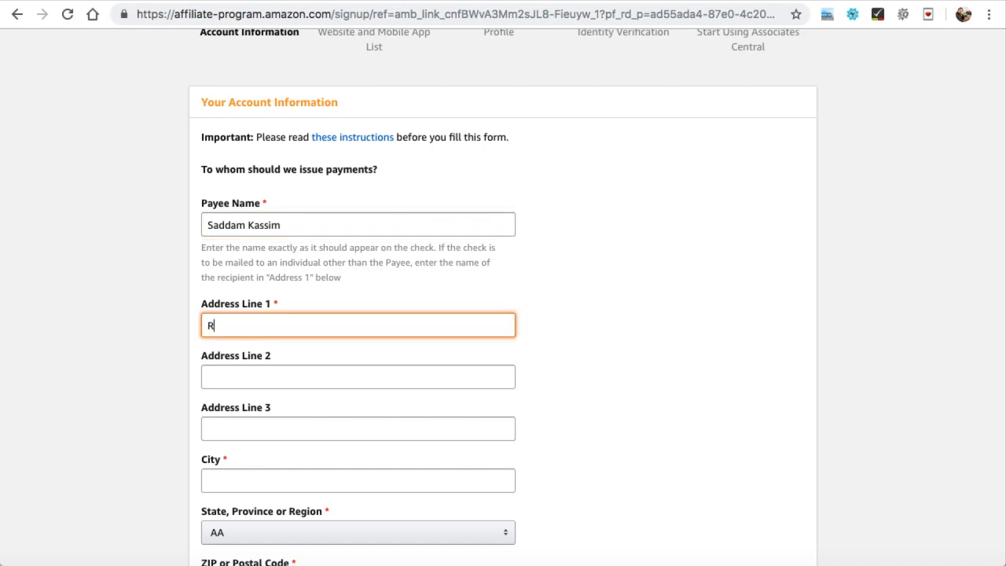
key("Tab")
key("Tab")
key("Tab")
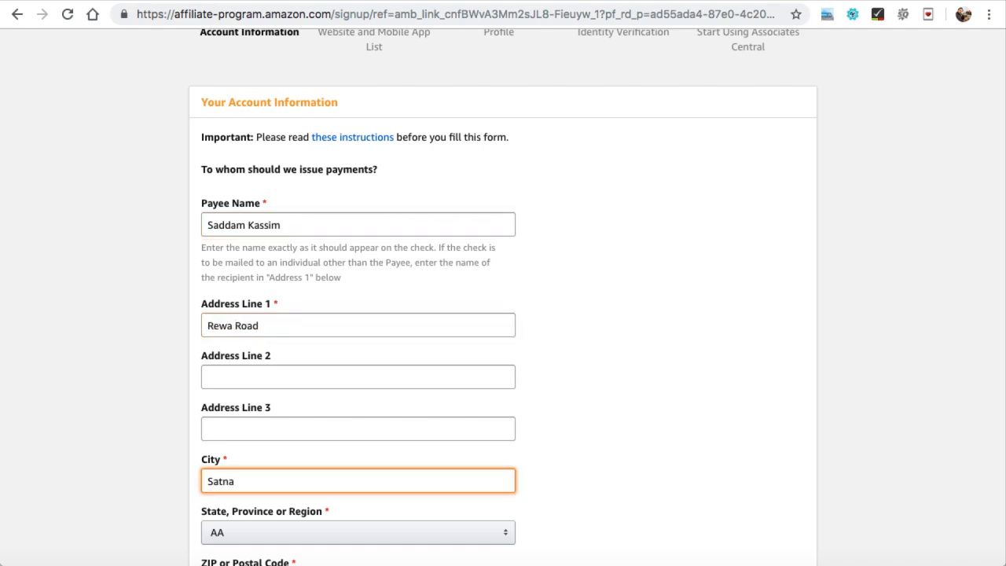
scroll(502, 297, "down", 3)
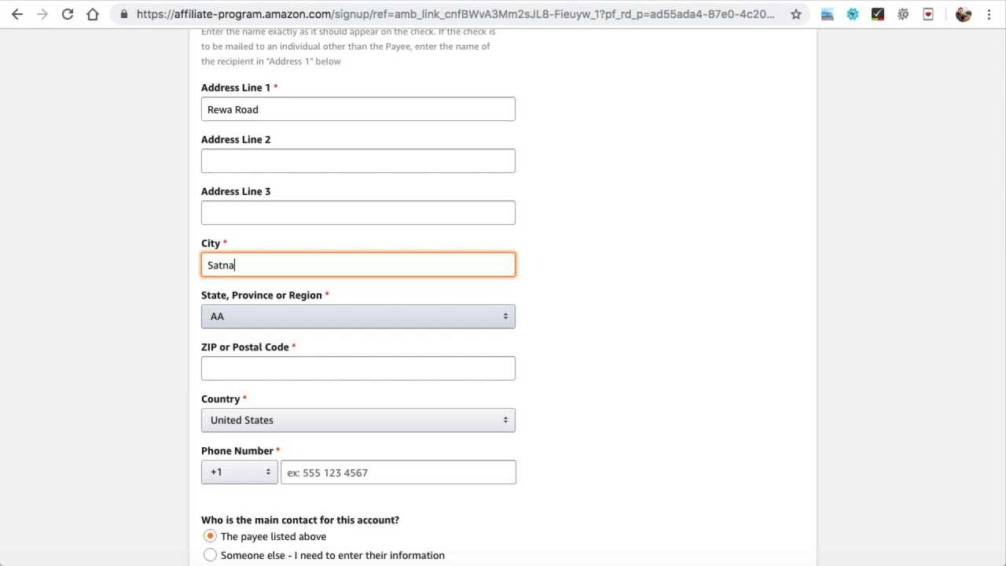
- Set the country to India and the state to Madhya Pradesh, and enter the postal code
left_click(357, 423)
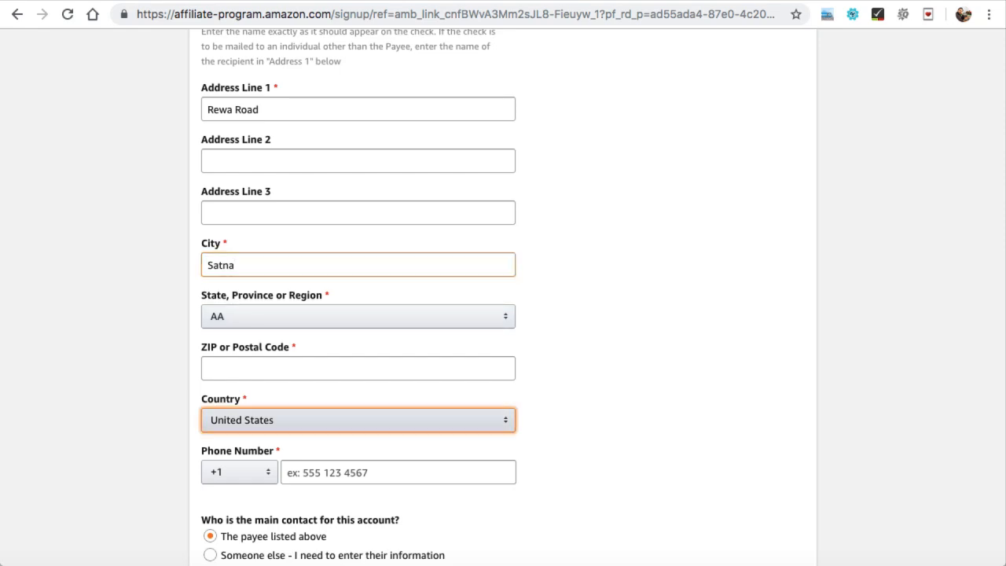
scroll(358, 295, "up", 15)
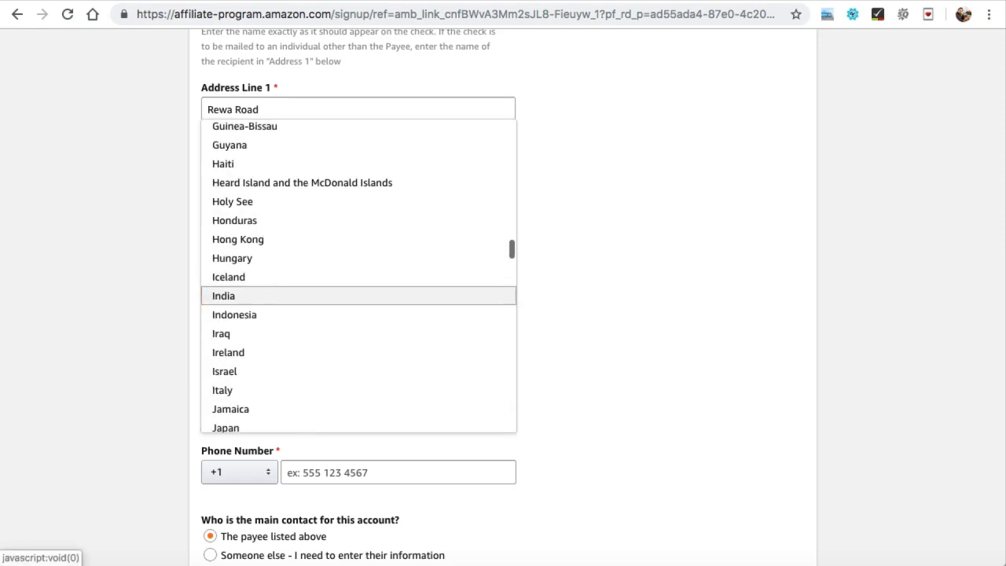
left_click(358, 295)
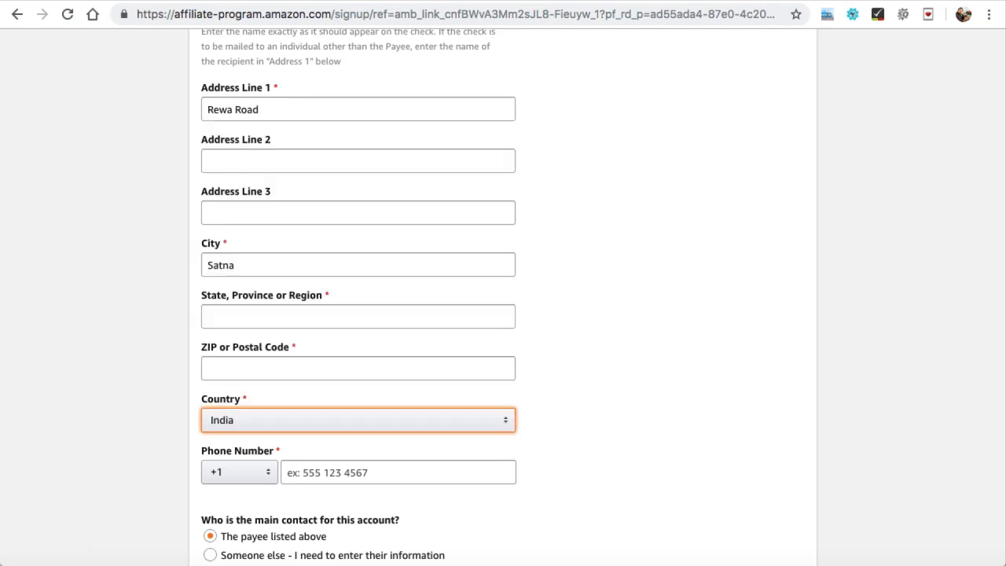
left_click(359, 316)
type("M")
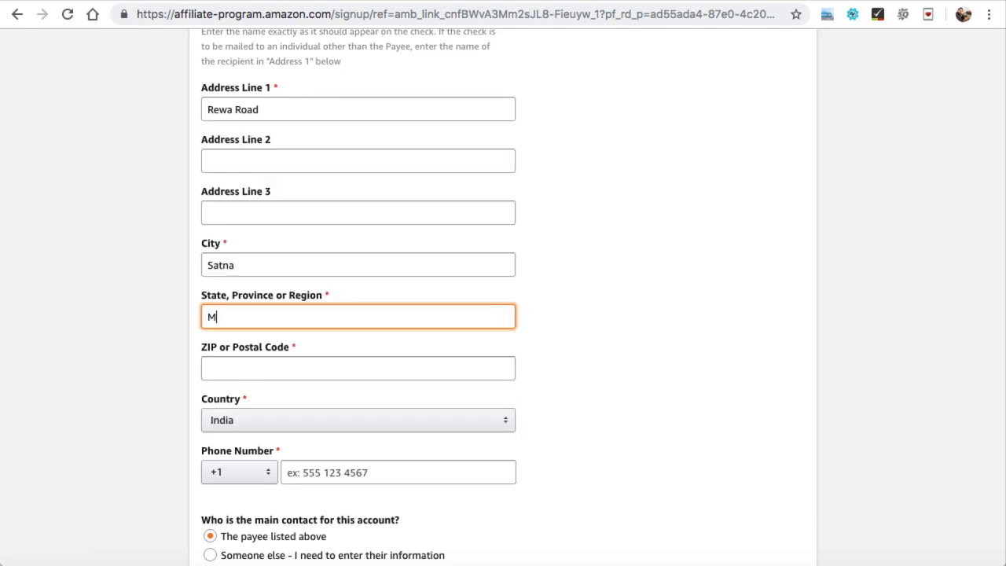
type("adhya Pradesh")
key("Tab")
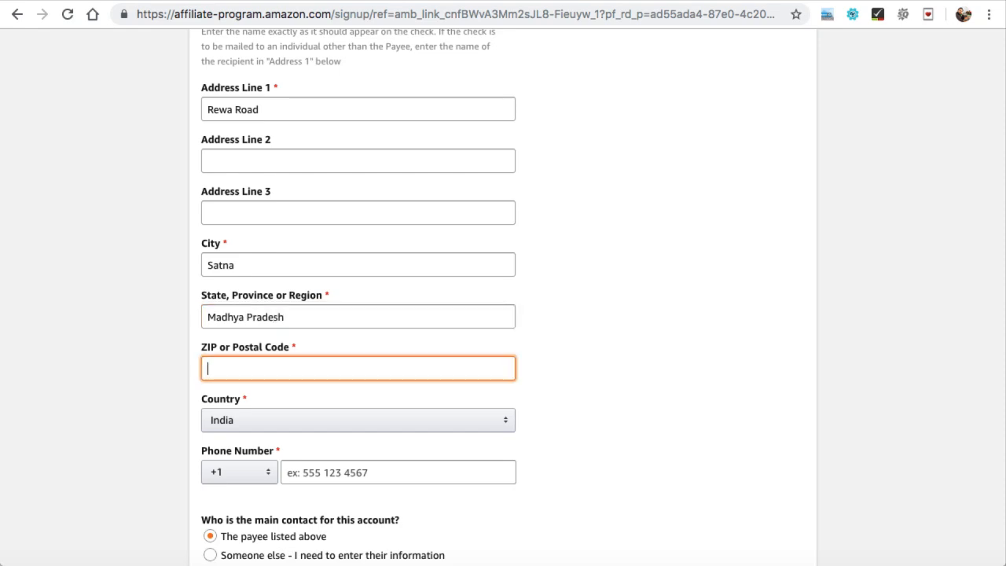
type("485001")
scroll(503, 315, "down", 2)
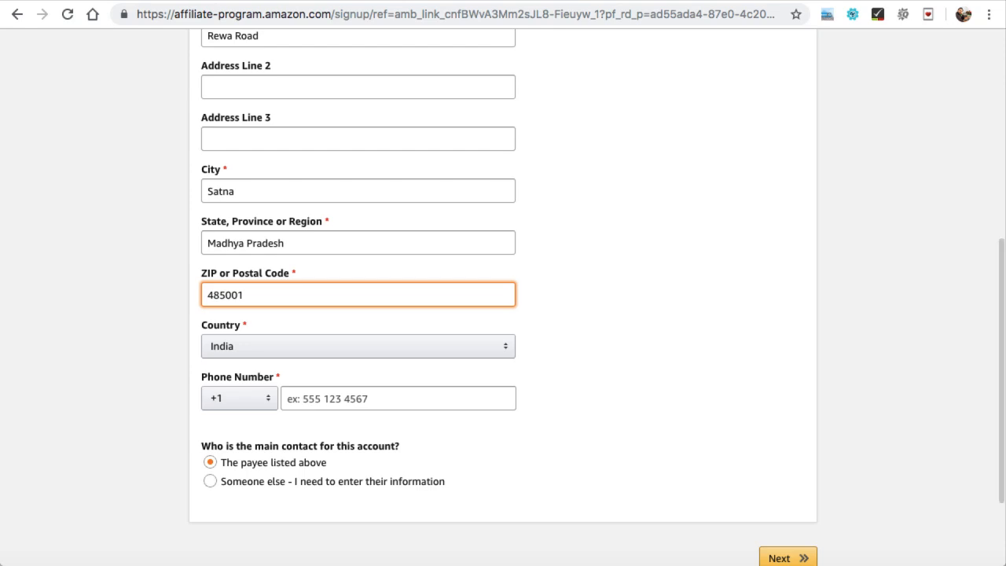
- Choose +91 as the phone country code, enter the phone number, and submit the step
left_click(239, 398)
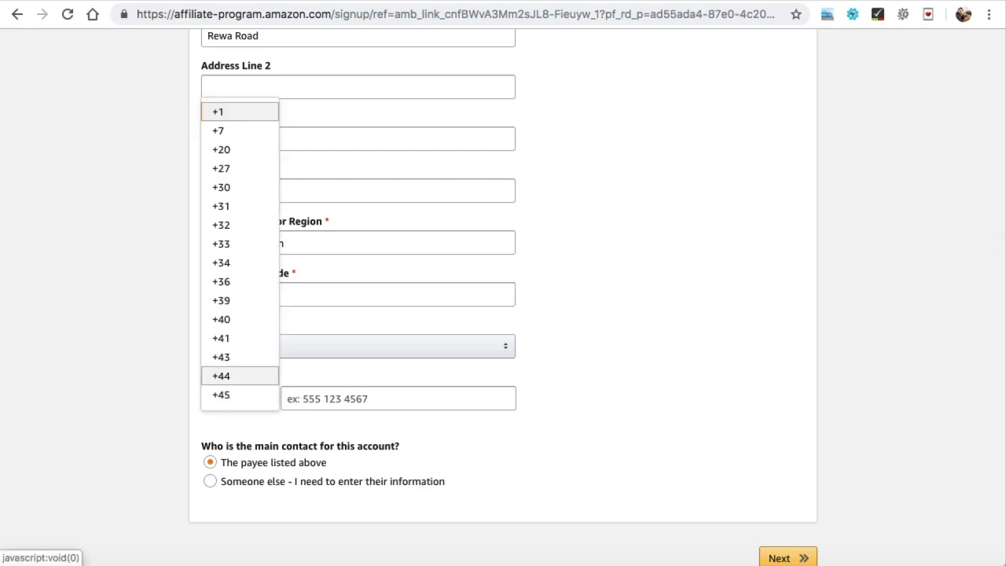
scroll(240, 243, "down", 5)
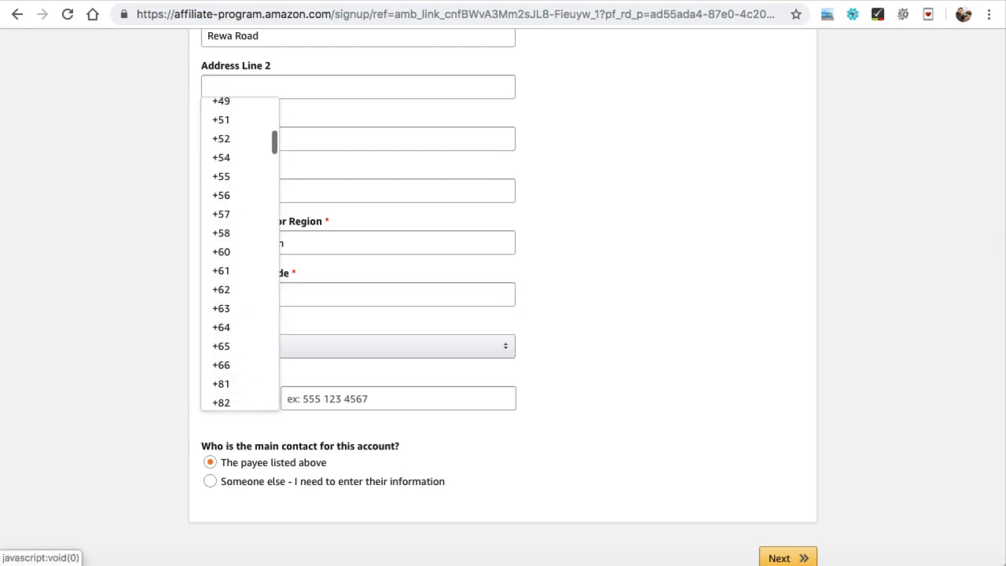
scroll(239, 244, "down", 5)
scroll(239, 243, "up", 1)
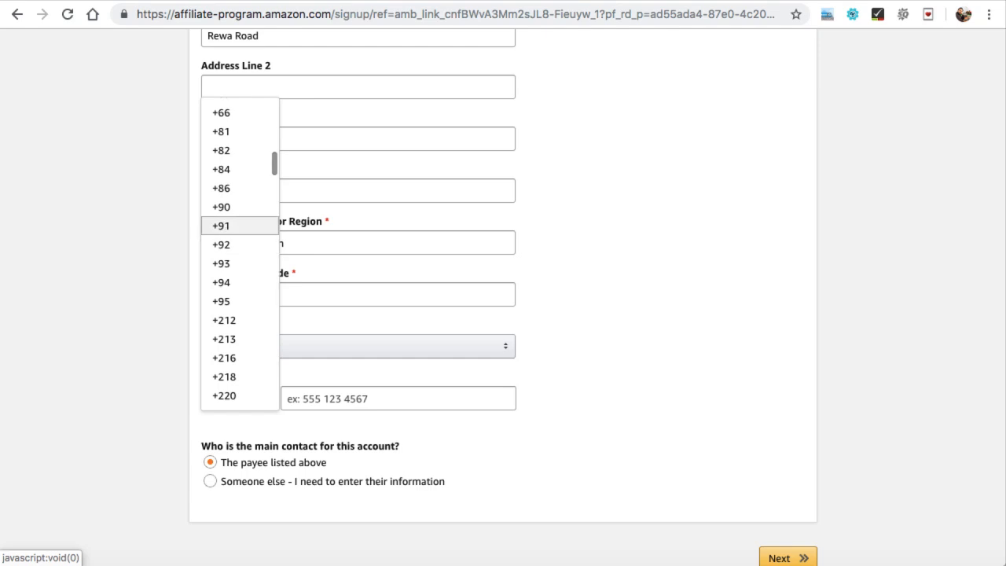
left_click(221, 226)
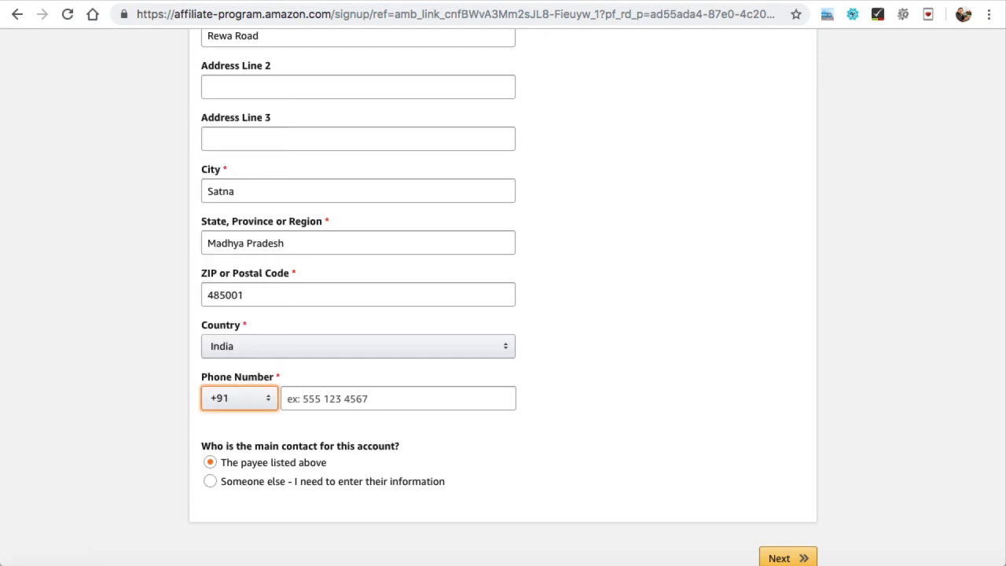
key("Tab")
type("7")
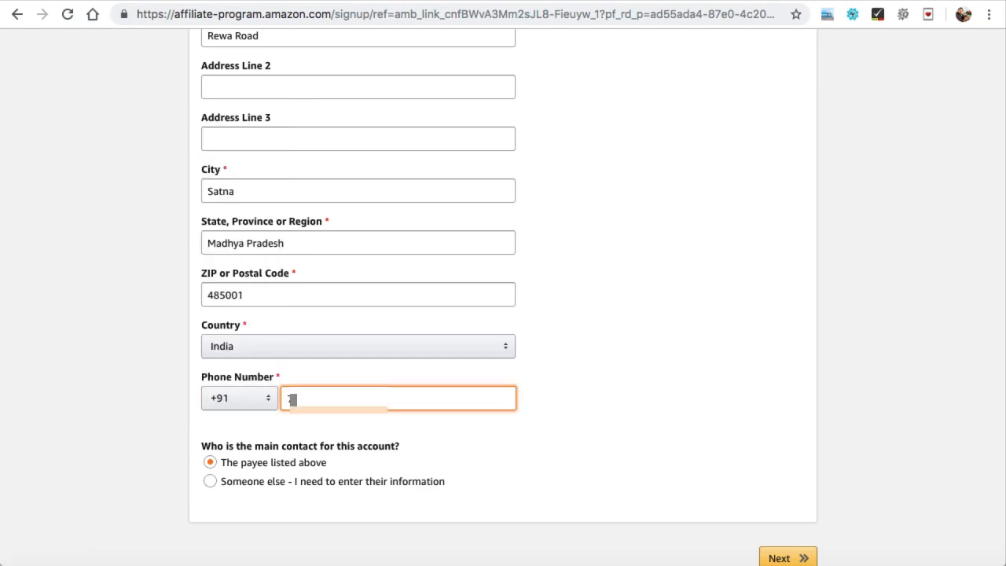
type("********")
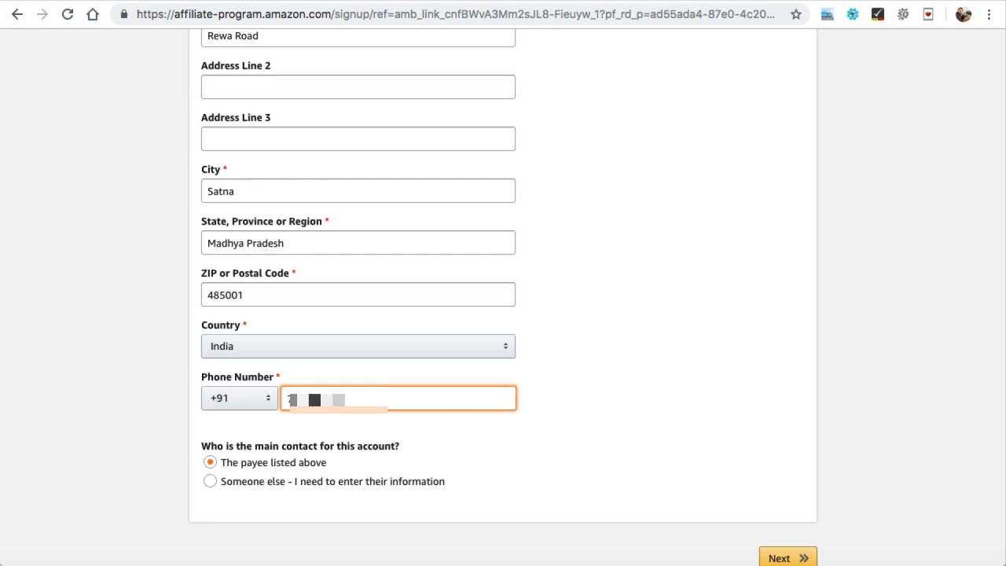
left_click(471, 429)
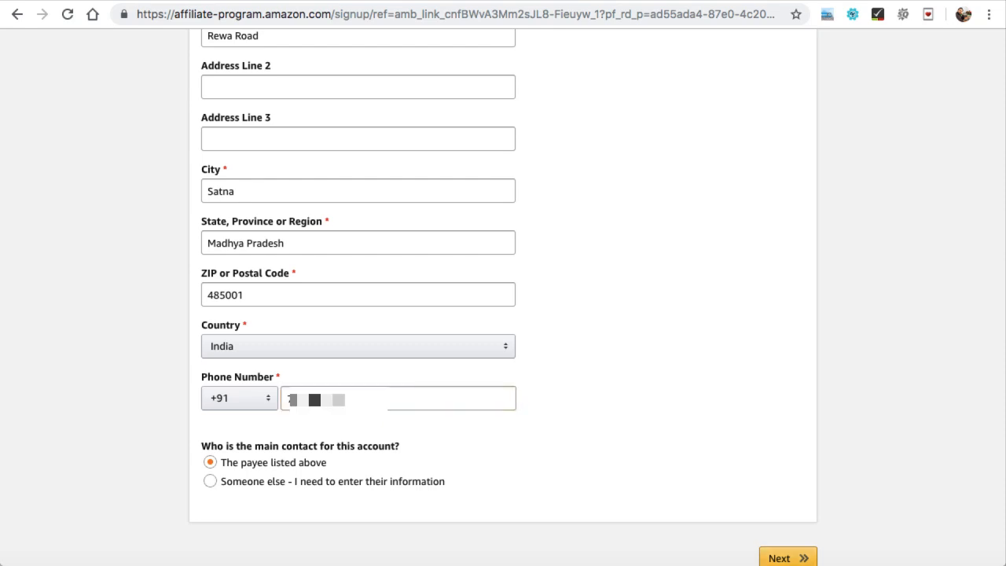
left_click(787, 558)
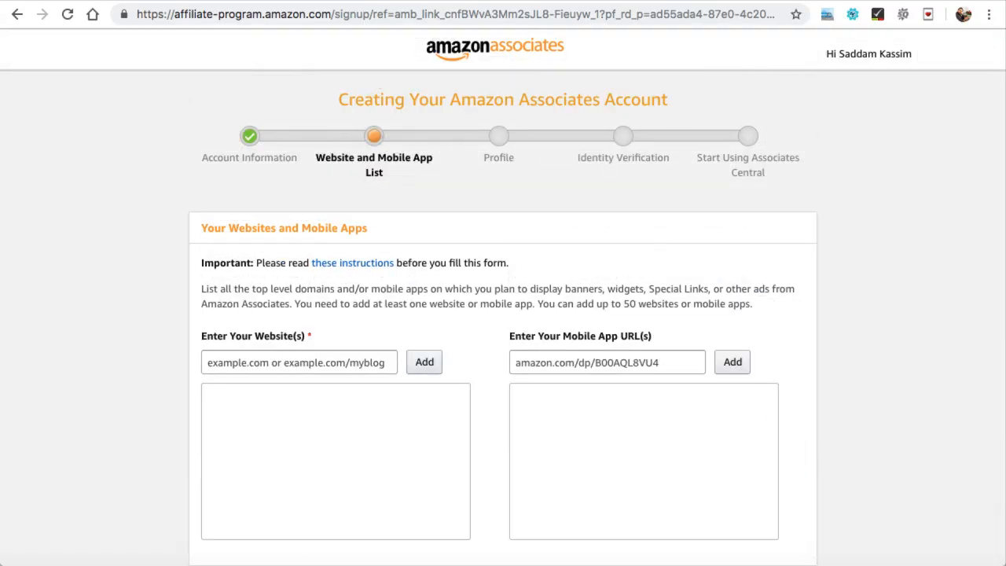
- Add themagicrooms.com to the website list and continue
left_click(298, 362)
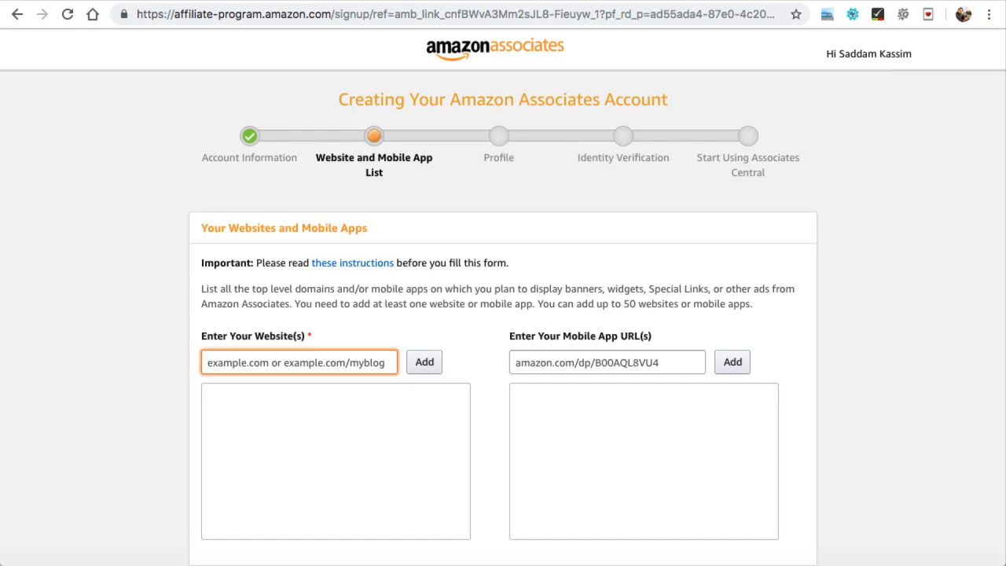
type("th")
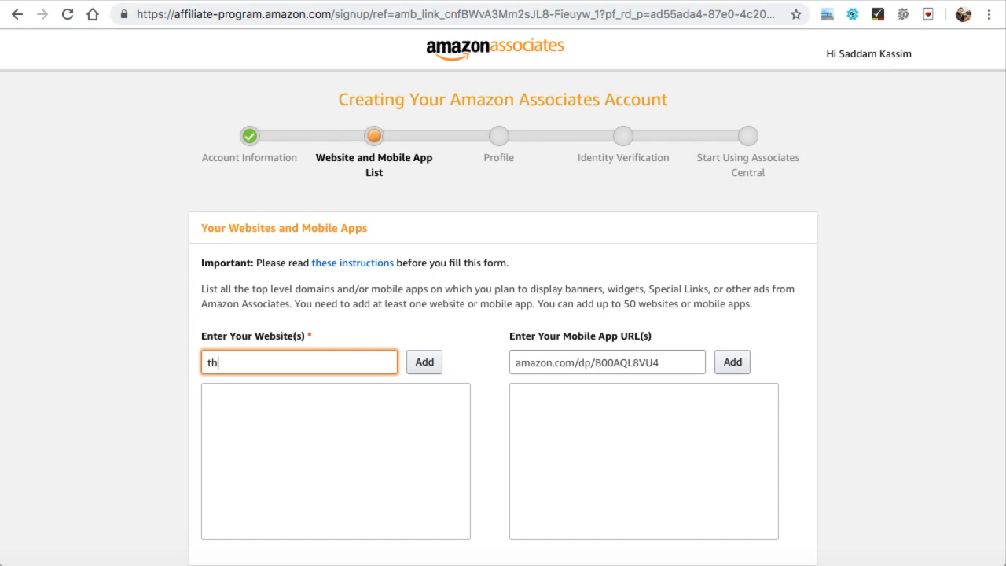
type("emagicrooms.com")
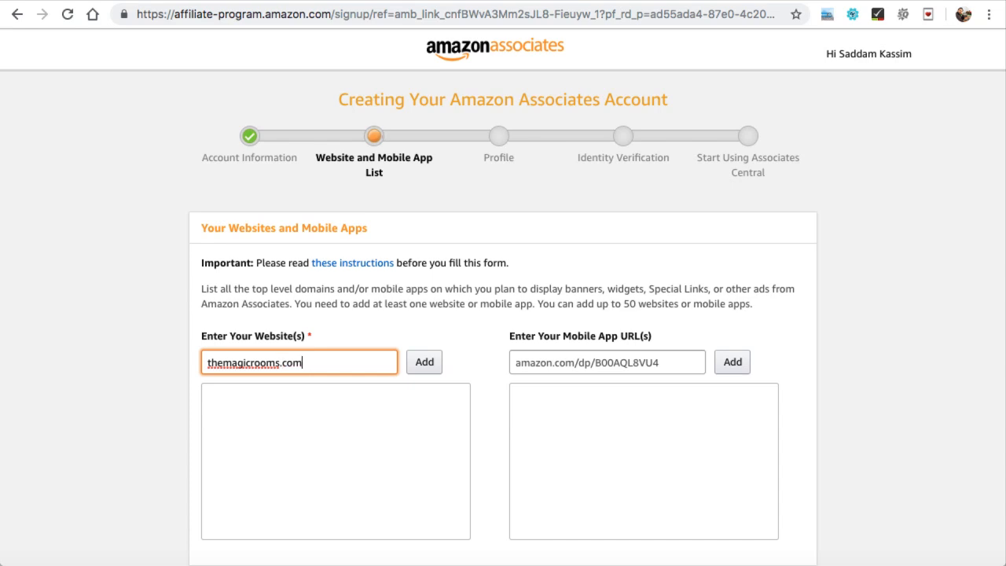
key("Tab")
key("Return")
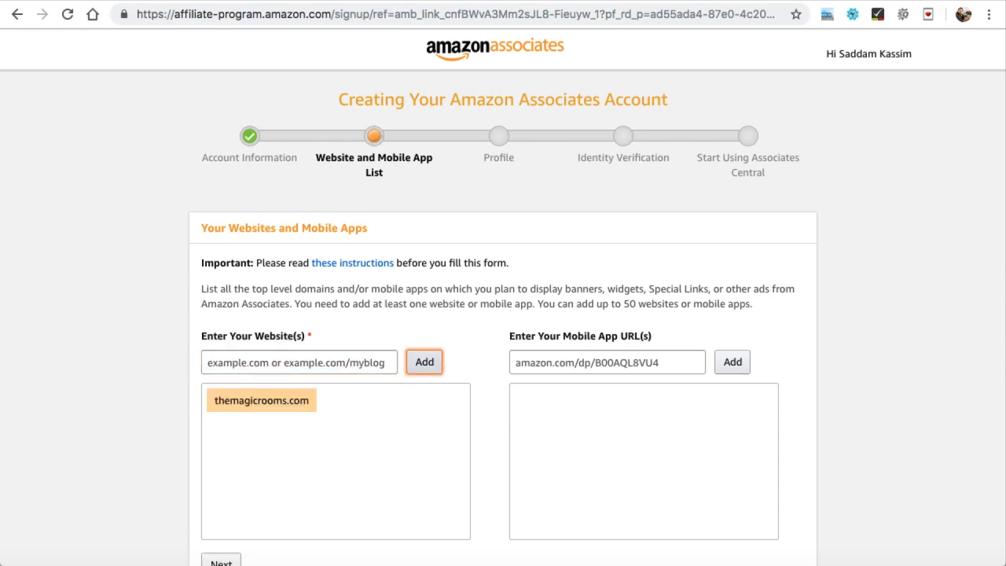
scroll(502, 297, "down", 2)
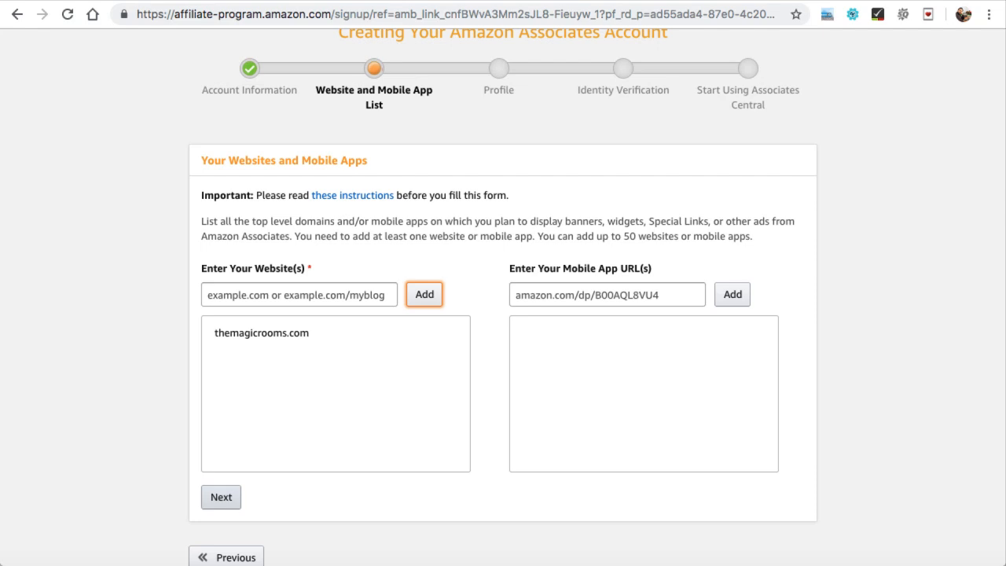
left_click(221, 497)
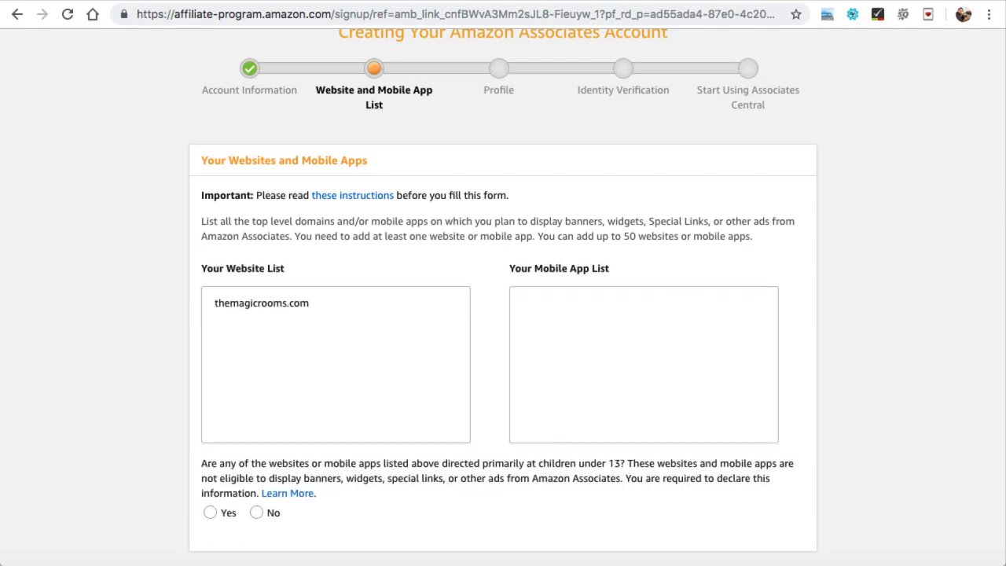
- Answer No to the children-under-13 question and confirm the website list
left_click_drag(201, 462, 460, 463)
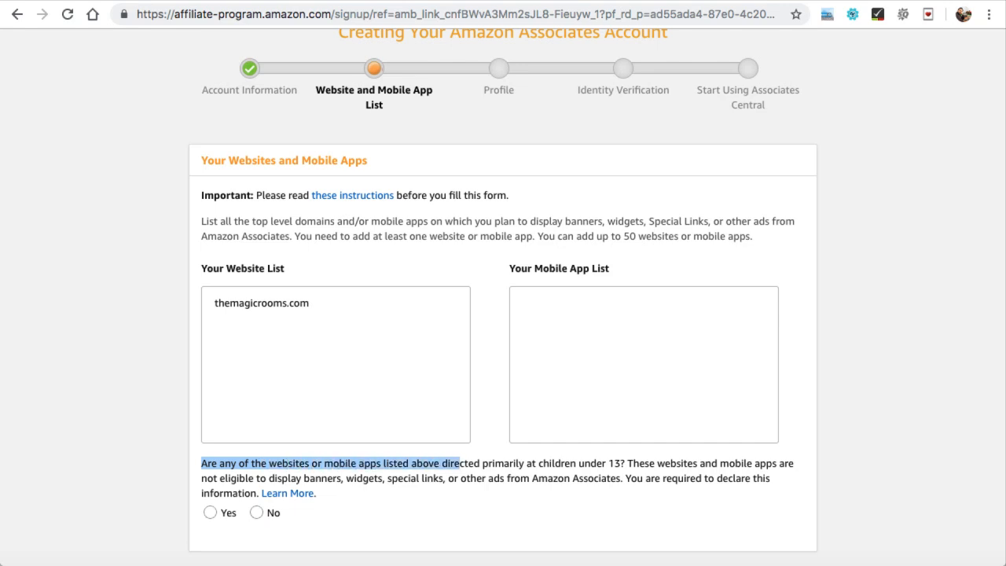
left_click(256, 512)
scroll(502, 297, "down", 1)
left_click(229, 538)
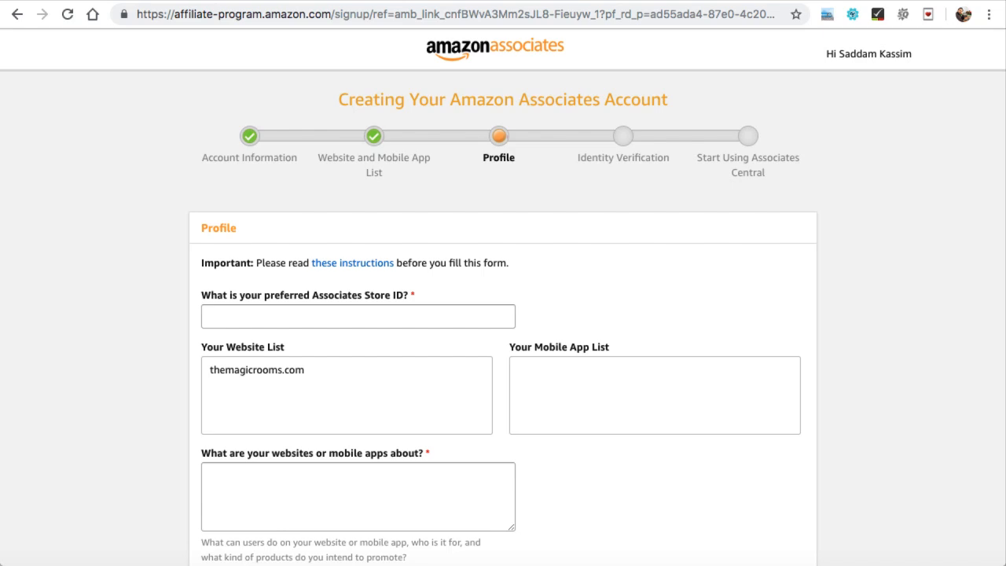
- Enter themagicrooms as the preferred Store ID
scroll(503, 297, "down", 1)
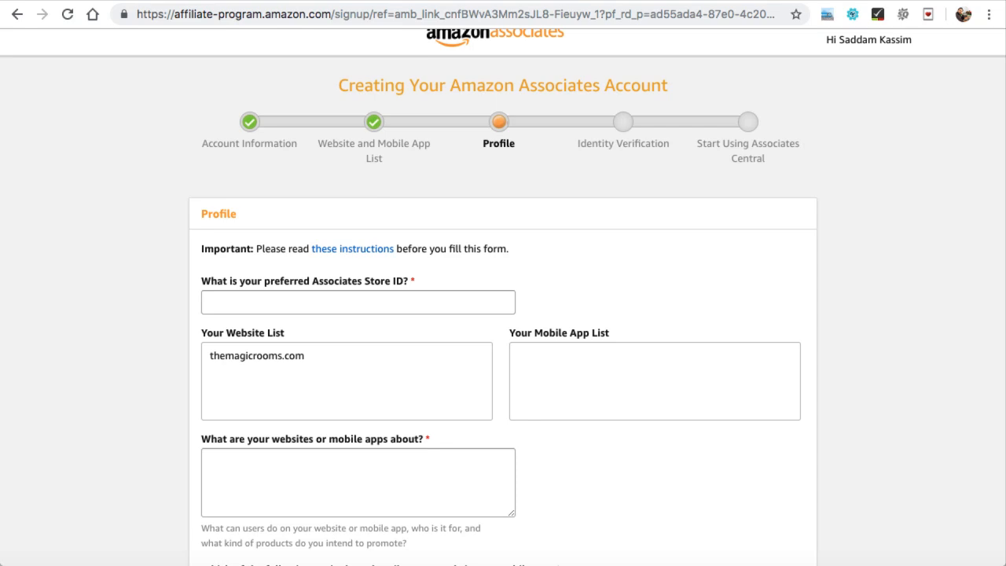
left_click(358, 302)
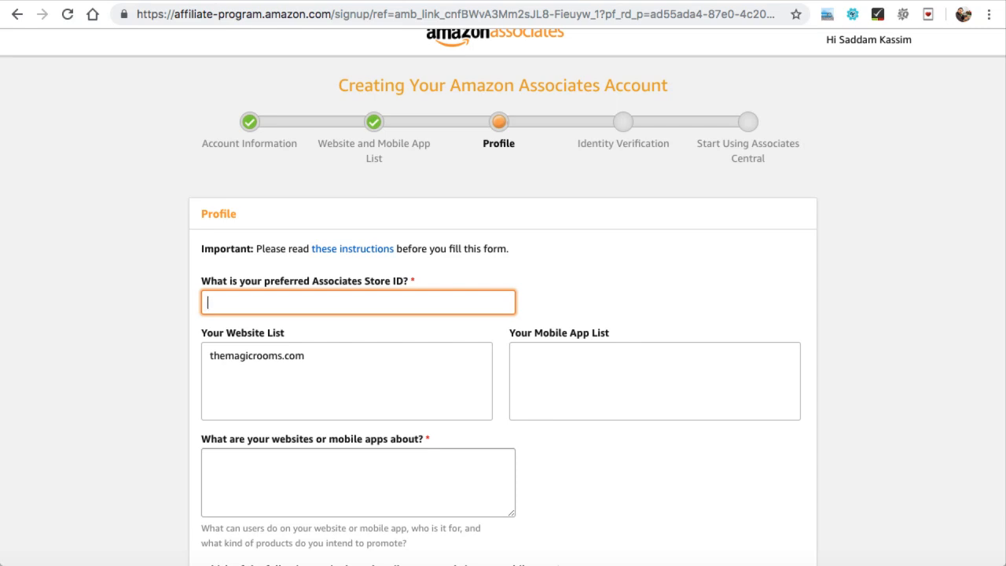
type("themagicrooms")
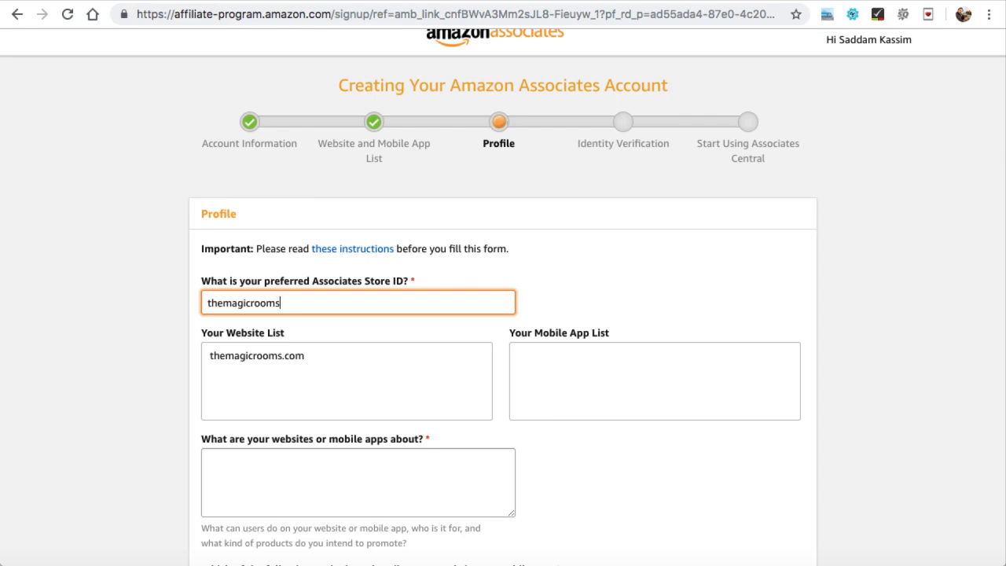
scroll(503, 297, "down", 2)
scroll(503, 297, "down", 2)
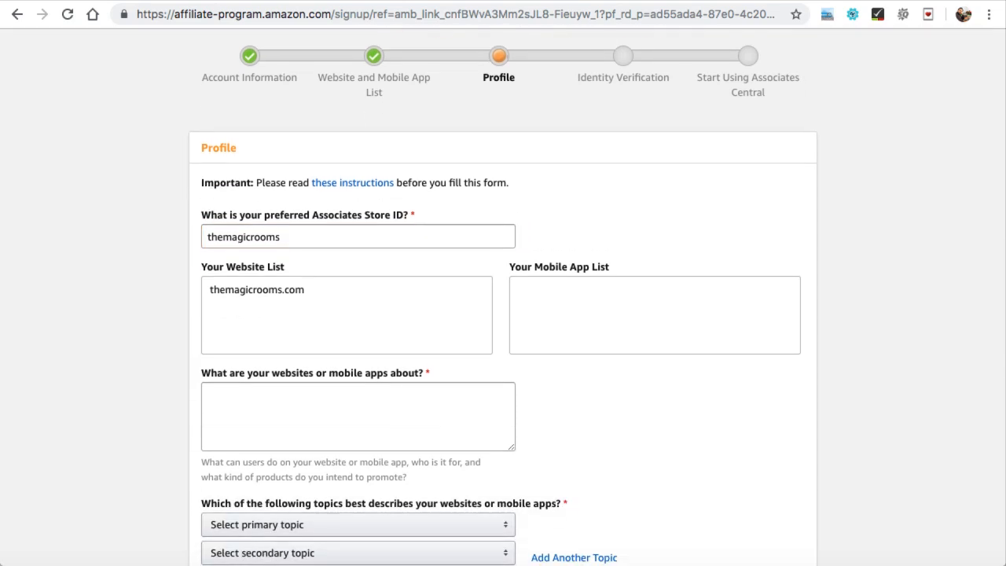
scroll(502, 315, "down", 2)
- Paste a description of the eCommerce store promoting Amazon products into the site description
left_click(358, 359)
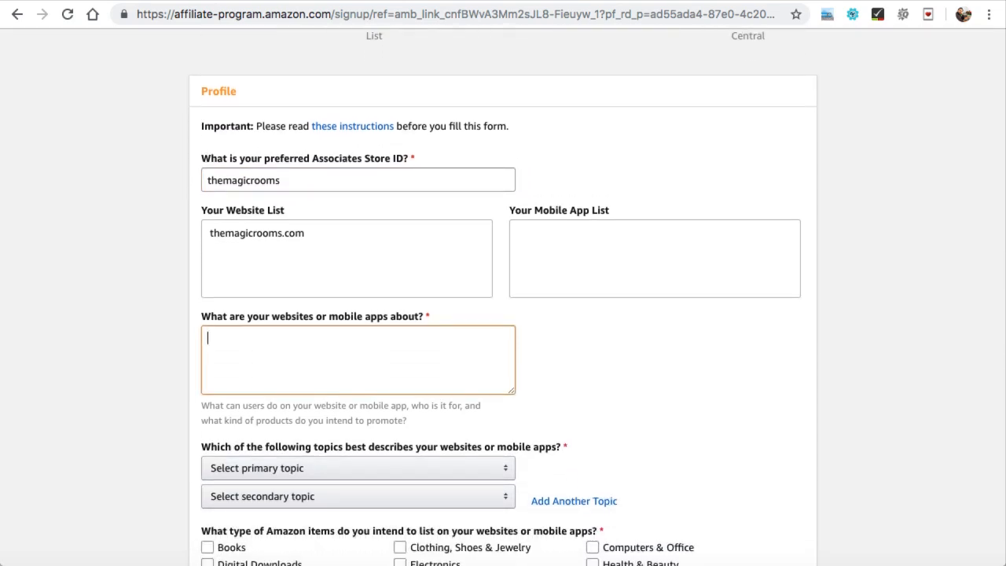
scroll(503, 314, "down", 1)
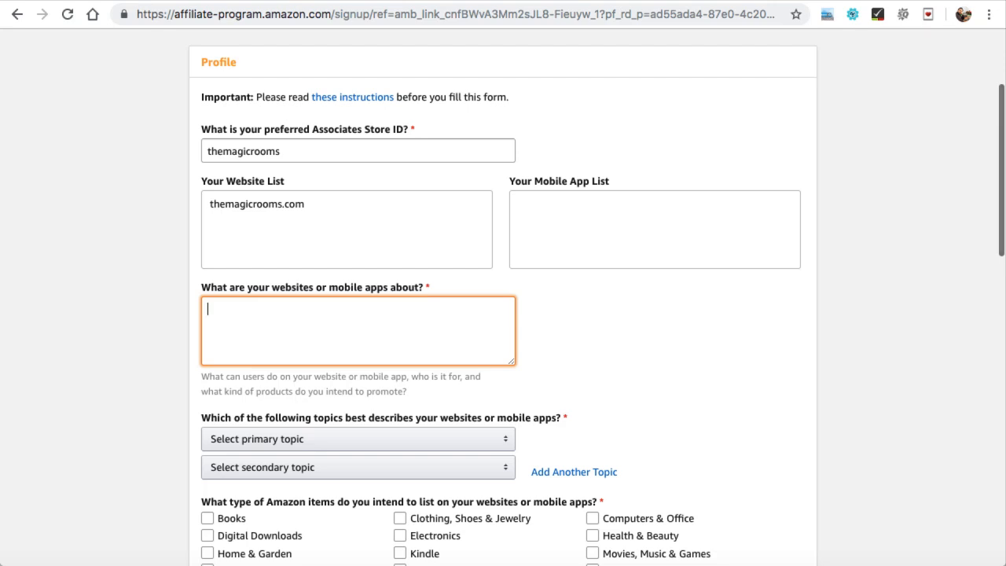
type("This is an eCommerce store where I will be promoting amazon products on social media and will be sharing with my colleagues, friends, etc.")
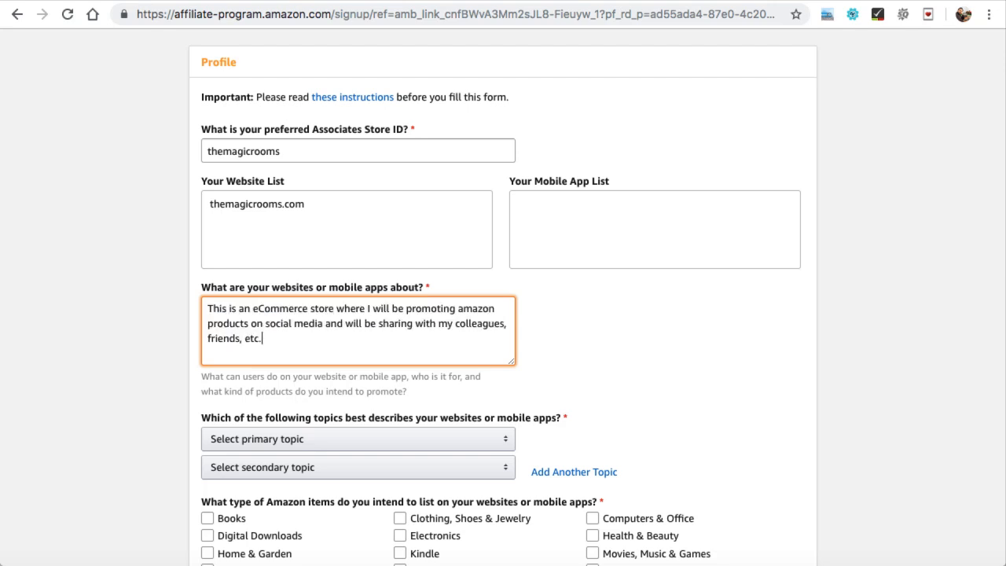
left_click(652, 346)
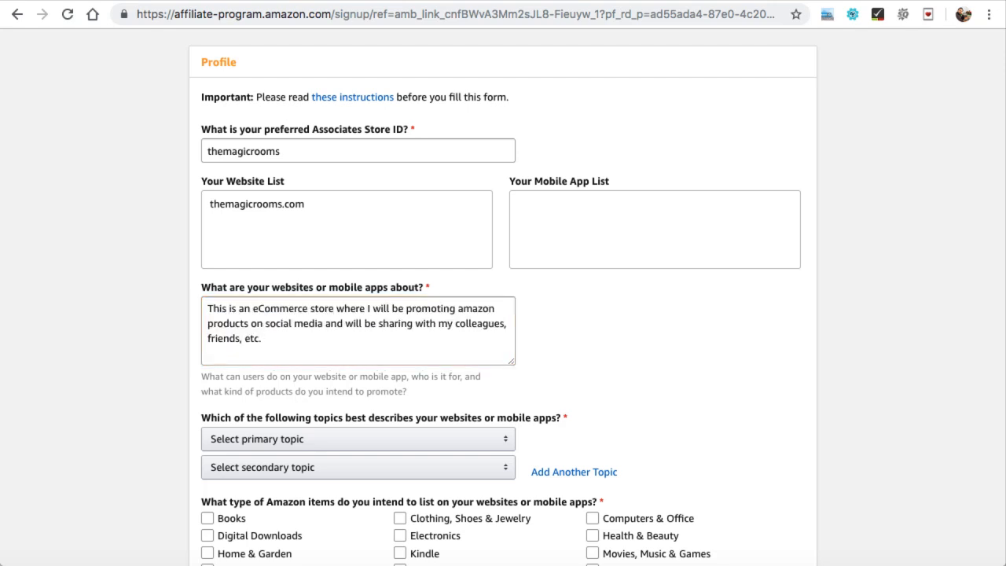
scroll(503, 314, "down", 2)
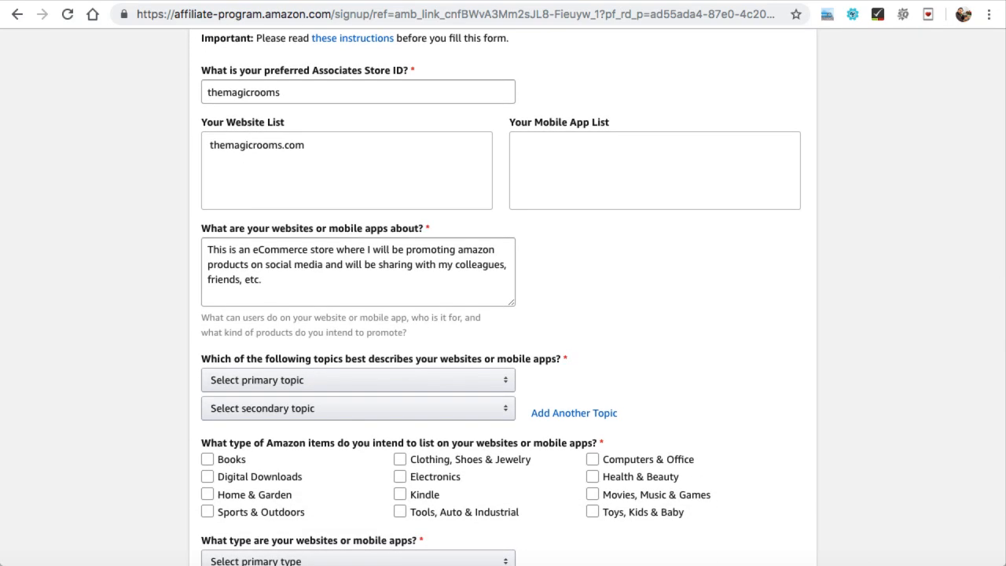
scroll(503, 314, "down", 4)
left_click(400, 295)
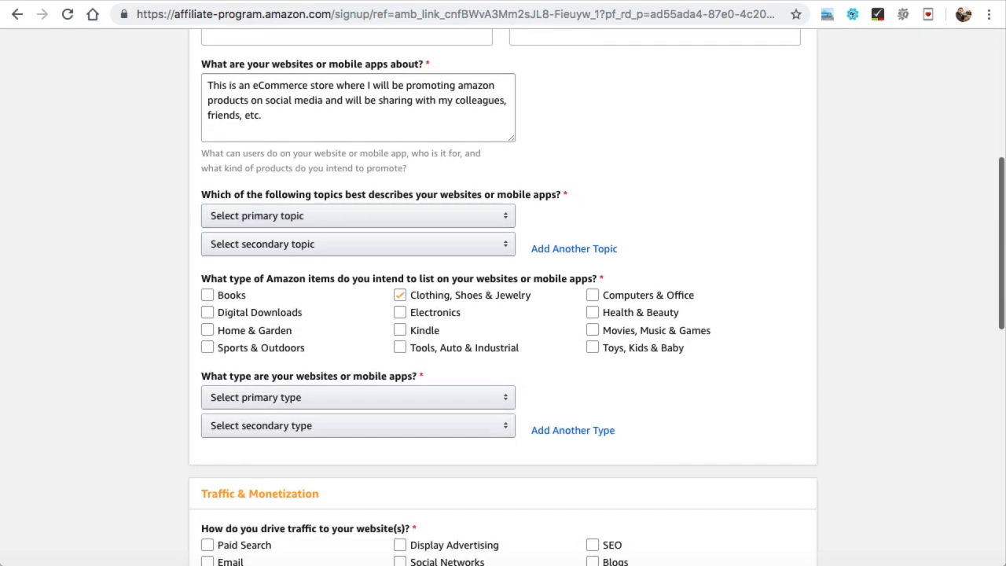
left_click(400, 295)
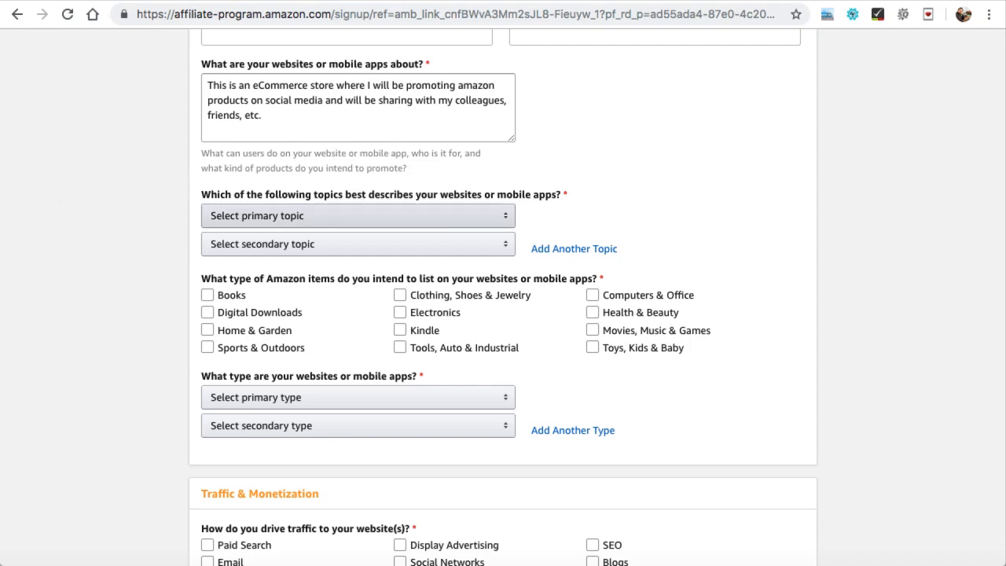
left_click(358, 216)
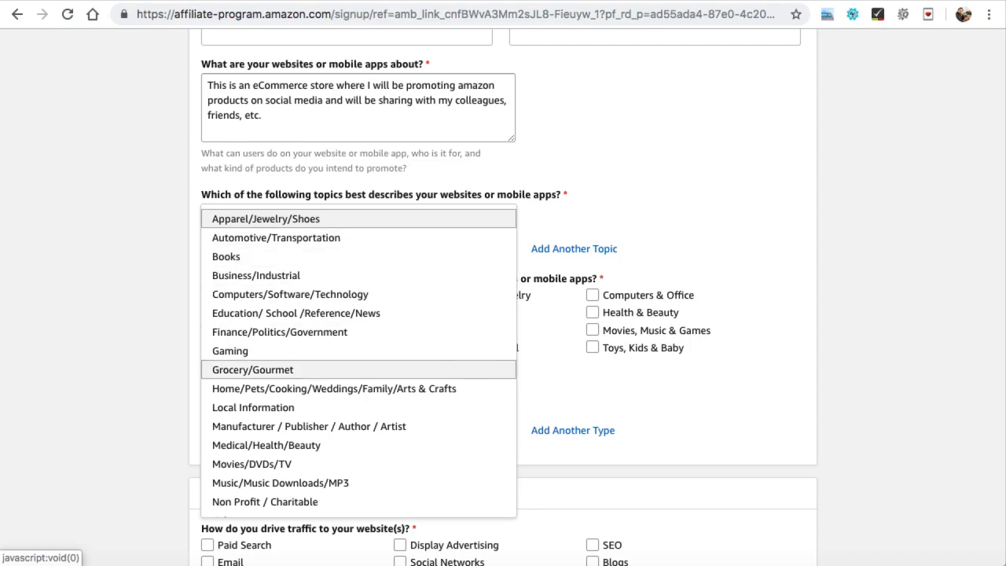
- Set topics Computers/Software/Technology and Other, and tick Electronics and Computers & Office items
scroll(330, 369, "down", 3)
scroll(330, 307, "up", 3)
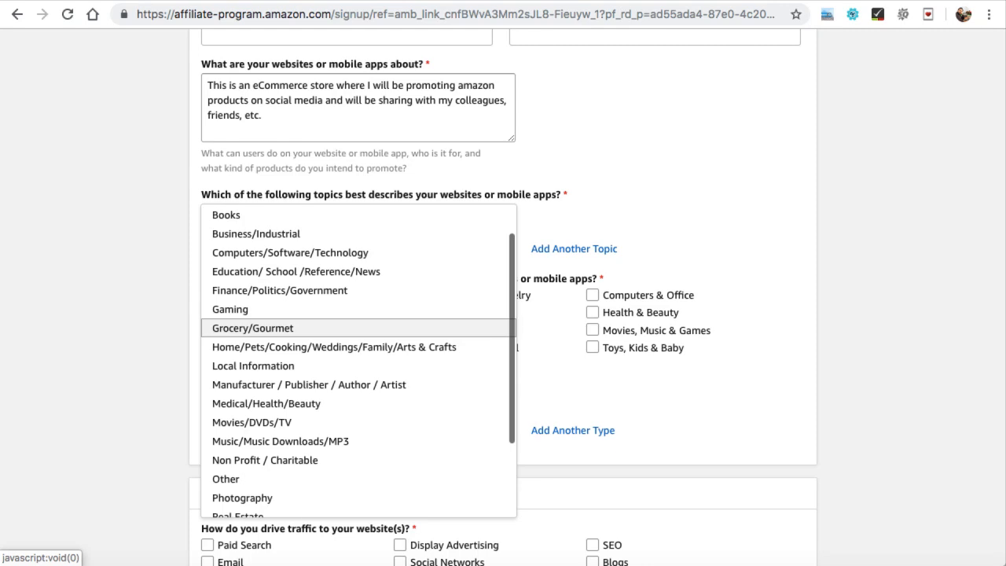
left_click(239, 295)
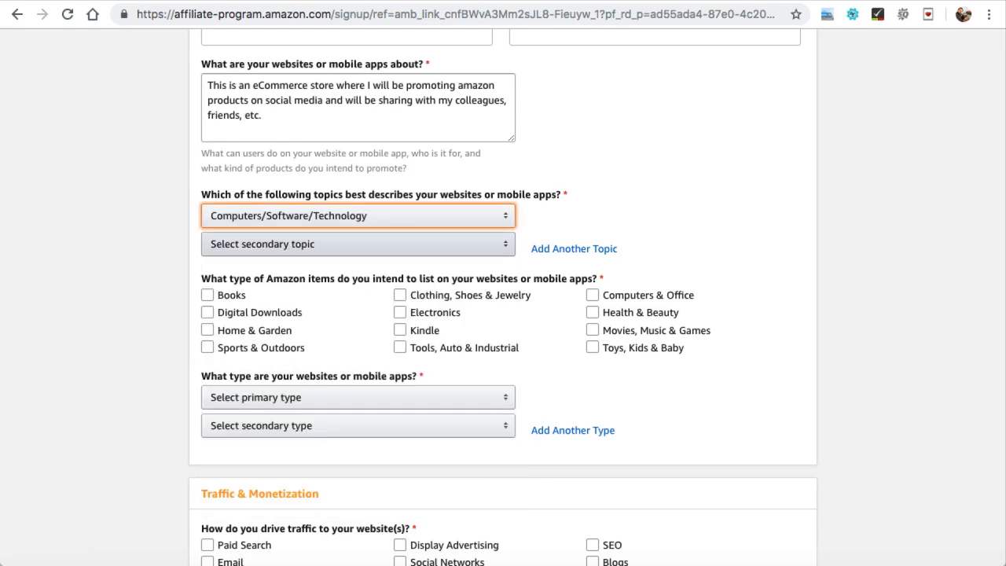
left_click(314, 244)
scroll(314, 354, "down", 5)
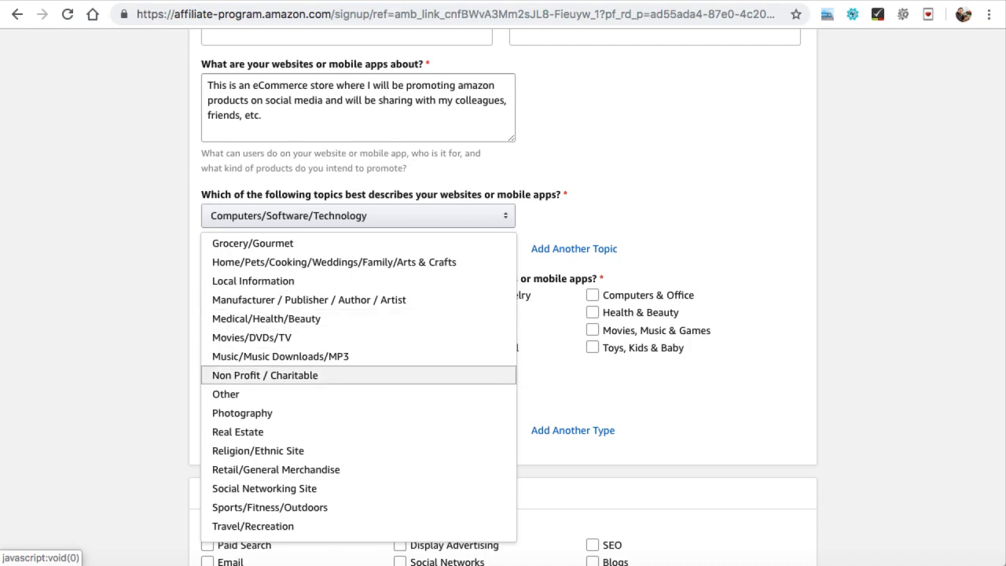
left_click(226, 394)
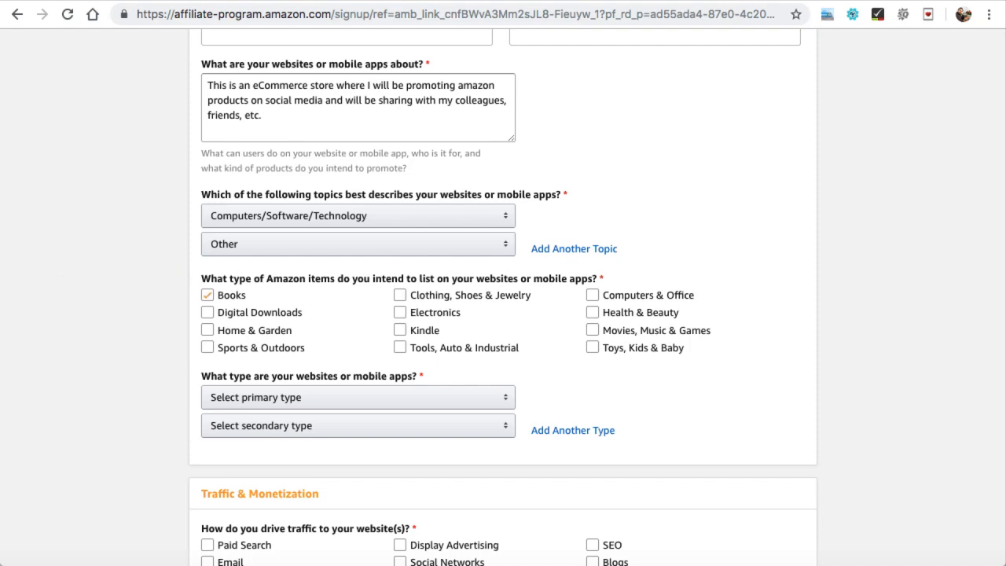
left_click(400, 313)
left_click(592, 295)
- Choose Content or Niche Website and Comparison Shopping Engine as the primary and secondary site types
scroll(503, 297, "down", 1)
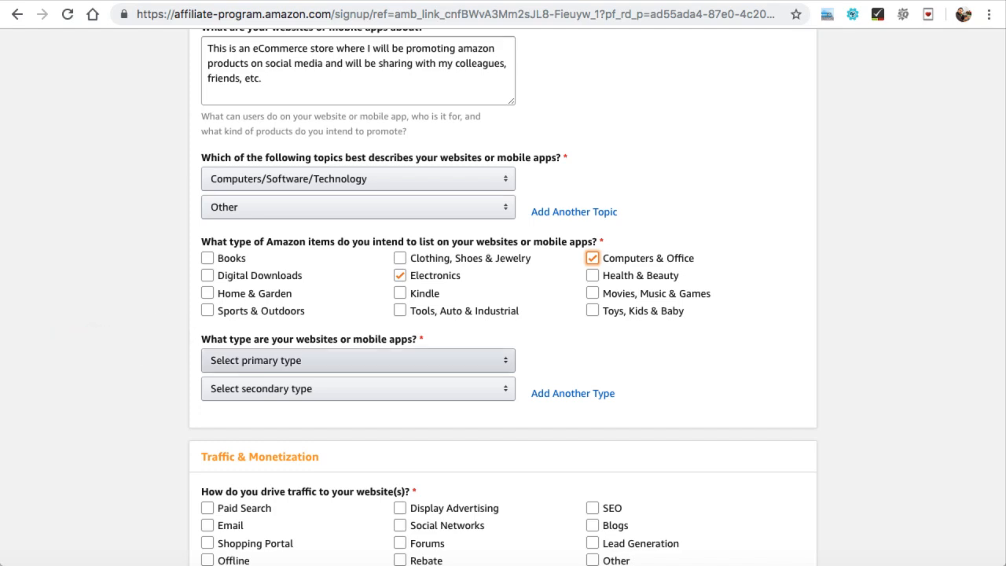
left_click(357, 360)
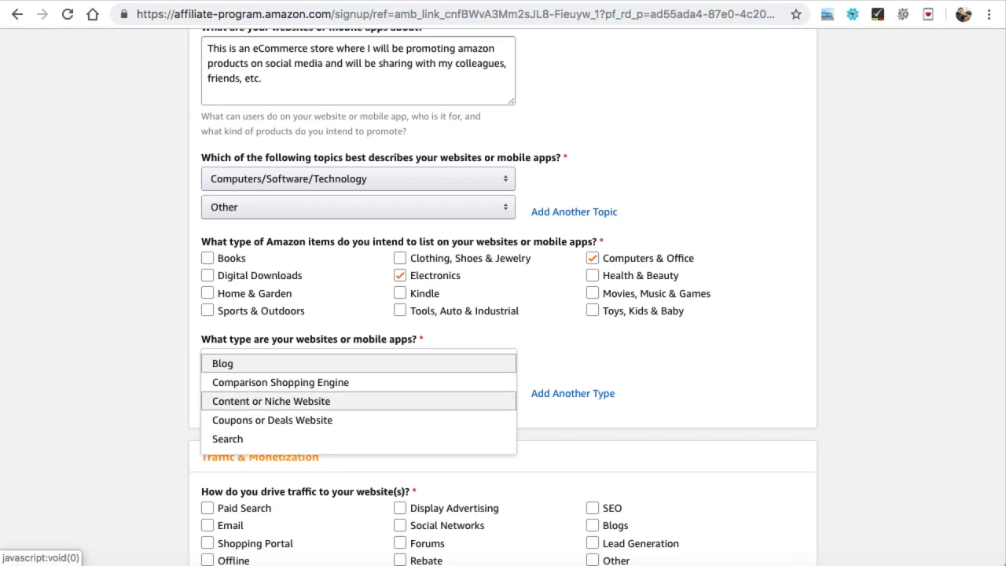
left_click(271, 401)
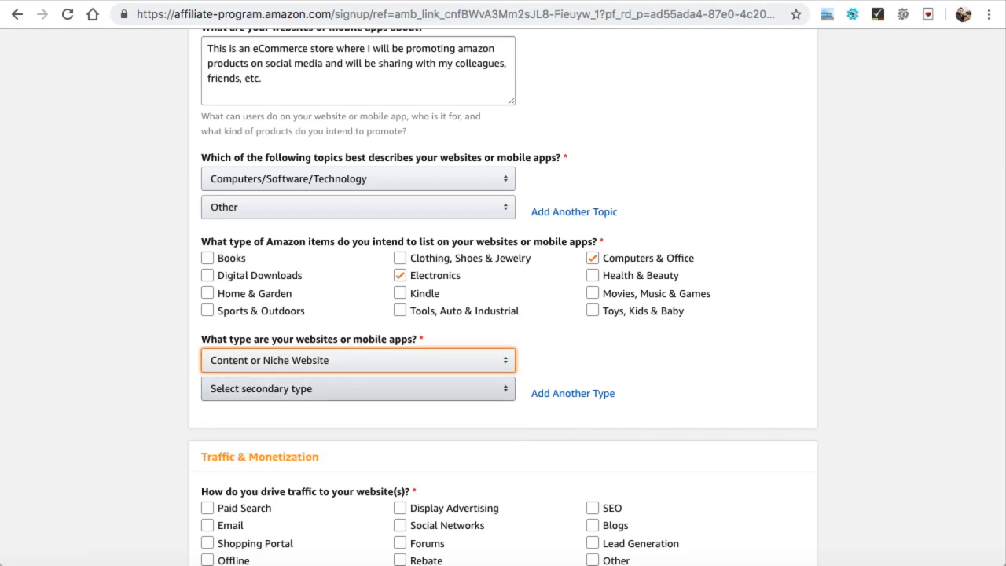
left_click(357, 388)
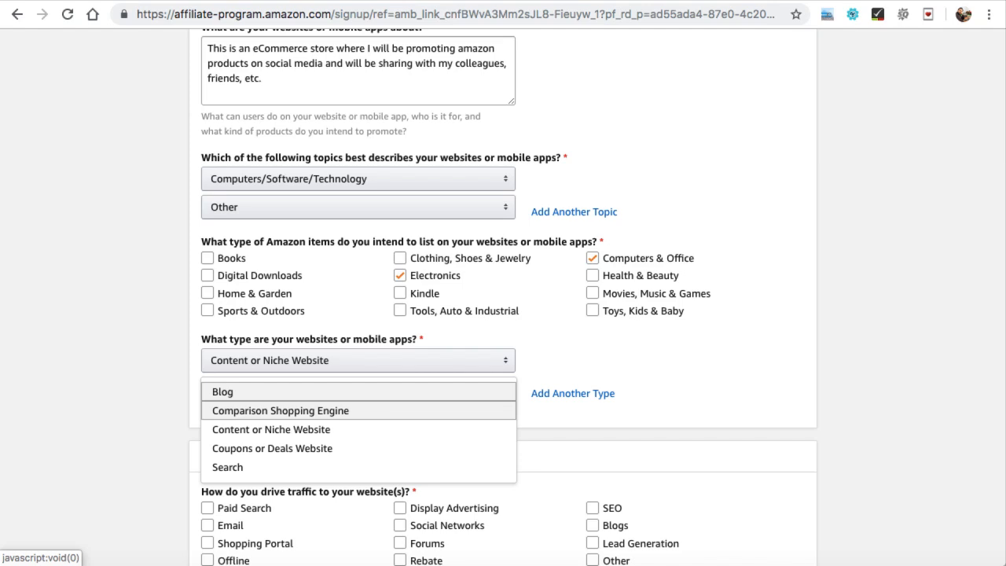
left_click(280, 411)
- Tick SEO, Blogs, Display Advertising, Social Networks and Forums as traffic sources
scroll(503, 298, "down", 3)
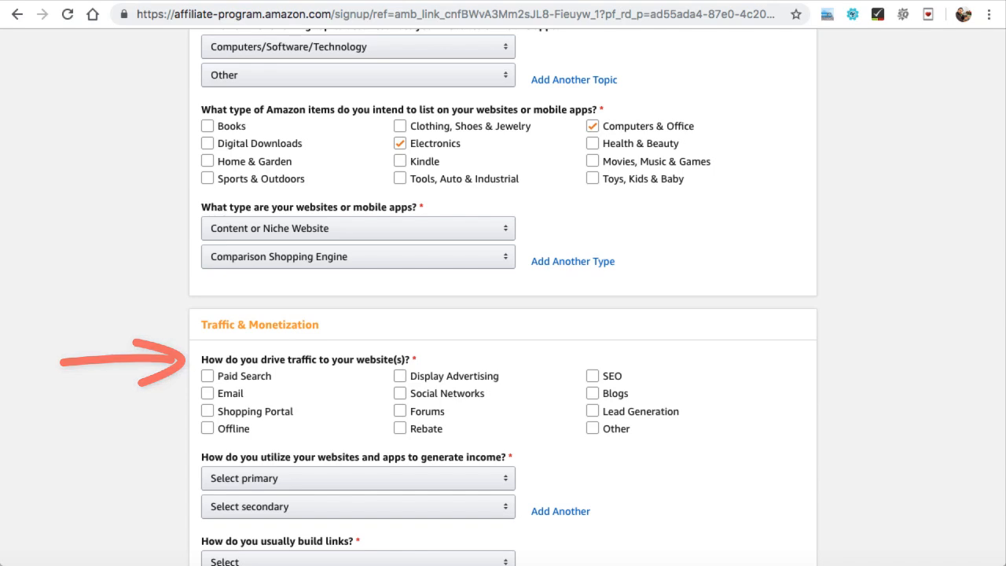
scroll(503, 299, "down", 3)
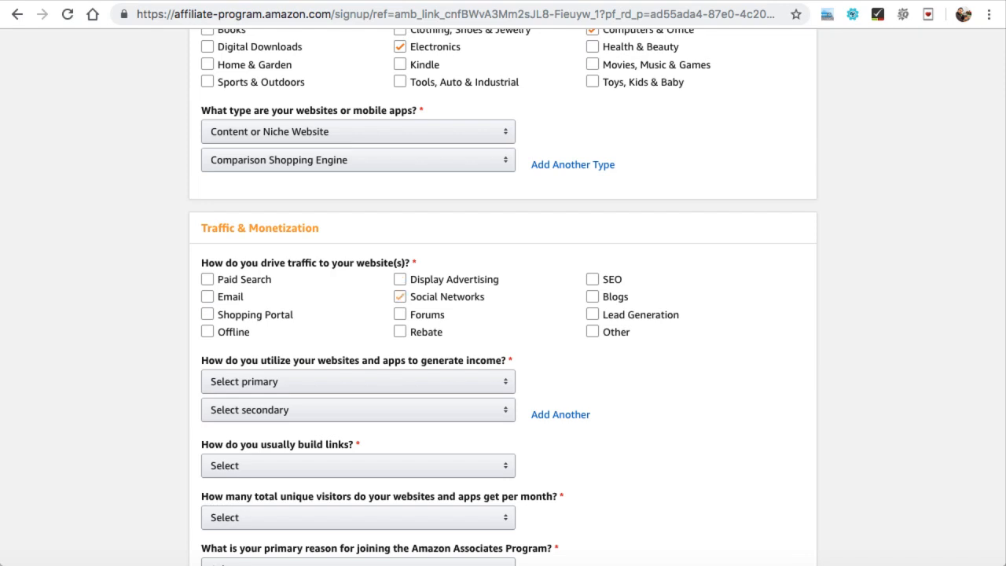
left_click(592, 279)
left_click(593, 297)
left_click(400, 280)
left_click(400, 297)
left_click(400, 314)
scroll(502, 314, "down", 2)
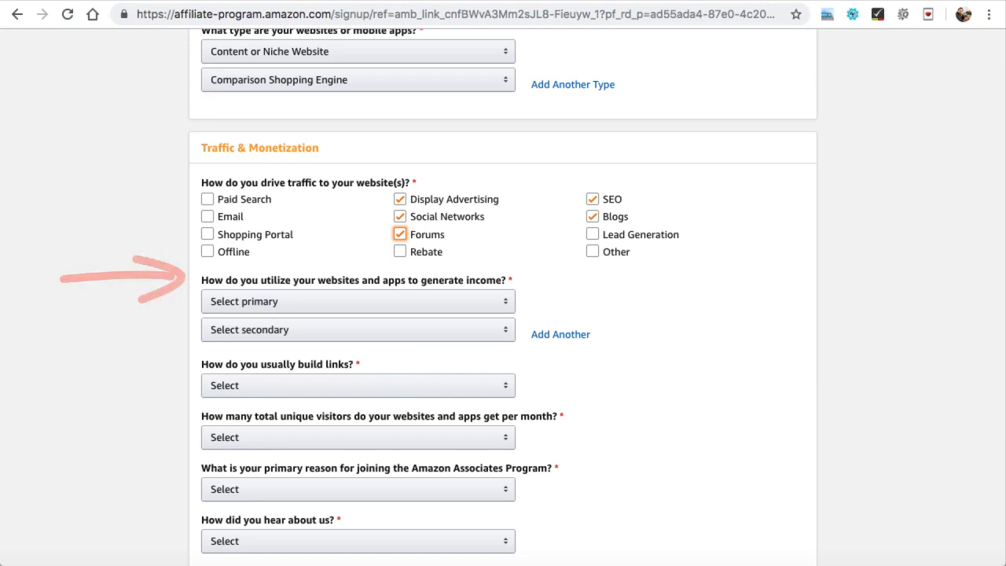
- Set income sources to E-commerce/Online Retail and 'Amazon Associates is the only way I monetize my site'
left_click(314, 301)
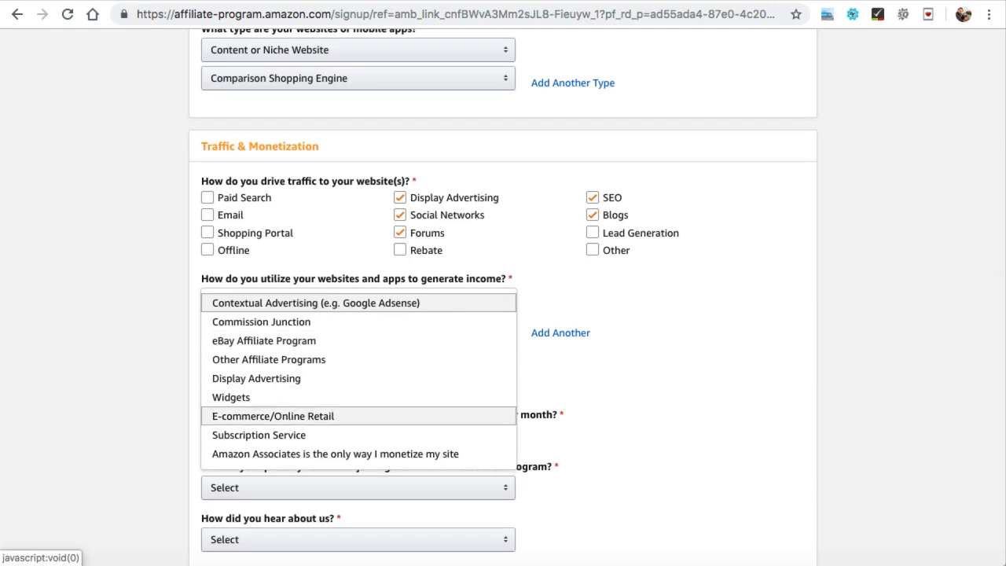
left_click(273, 416)
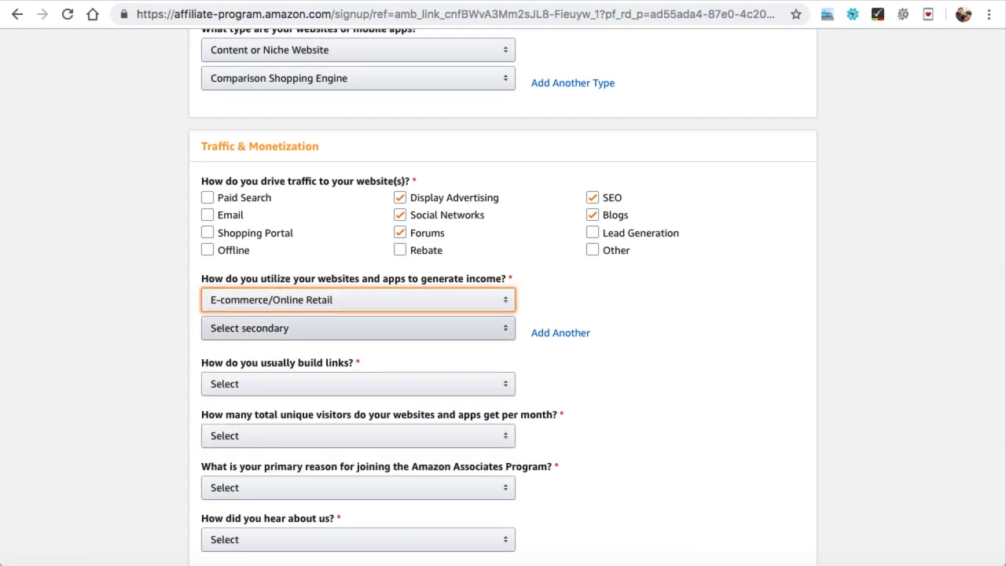
left_click(314, 326)
scroll(314, 393, "down", 1)
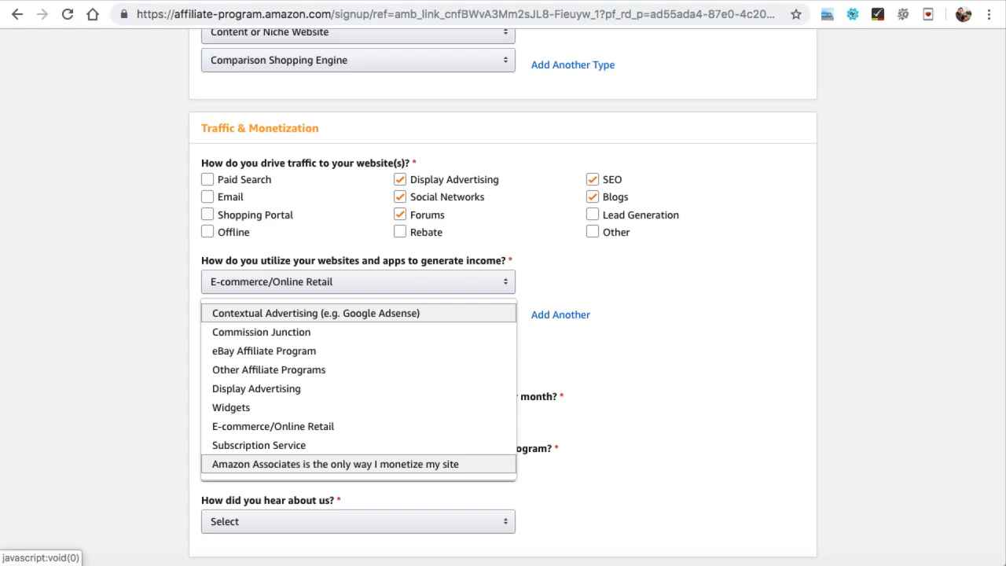
left_click(336, 465)
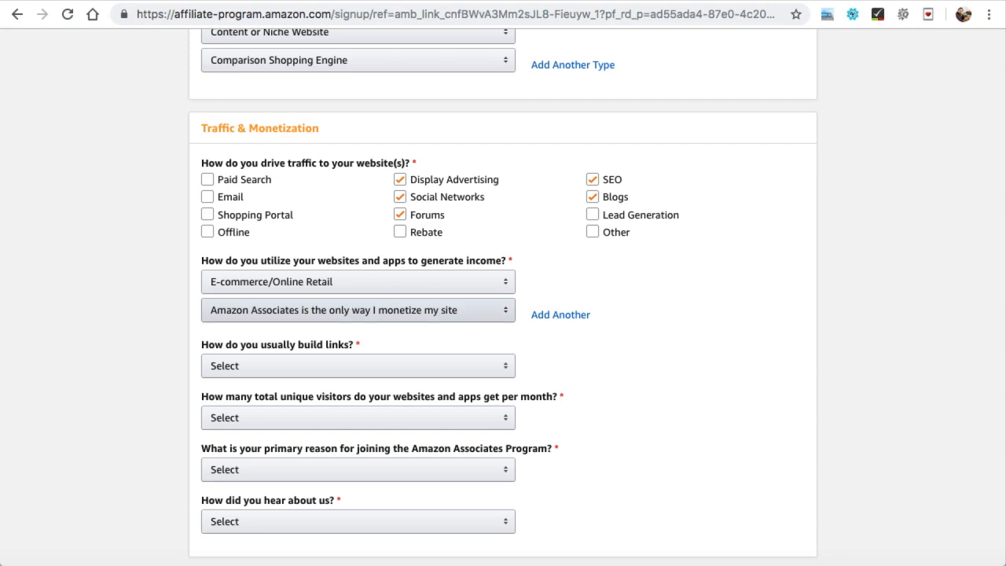
scroll(357, 310, "down", 2)
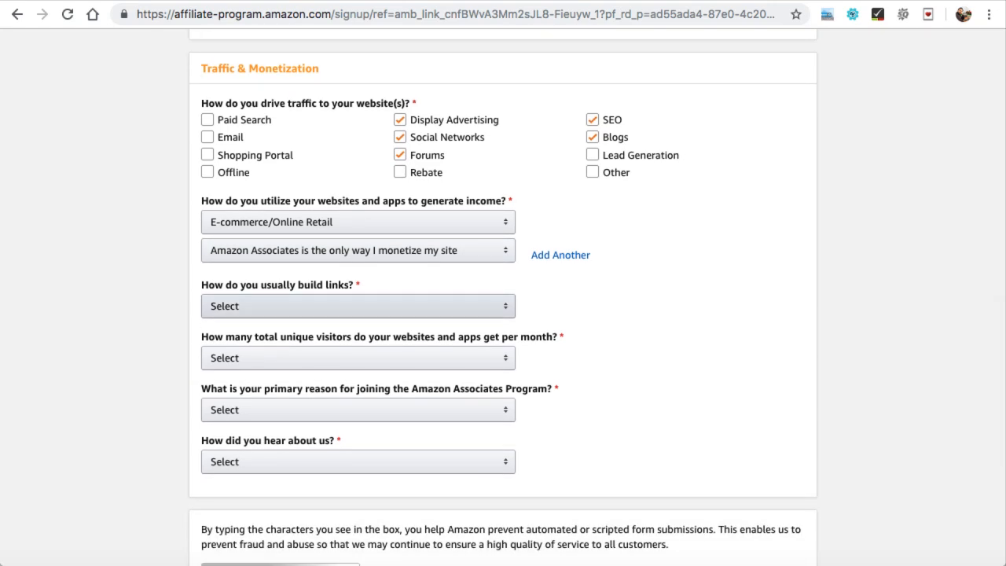
- Choose Blog Editor as the link-building method and Less than 500 monthly visitors
left_click(358, 308)
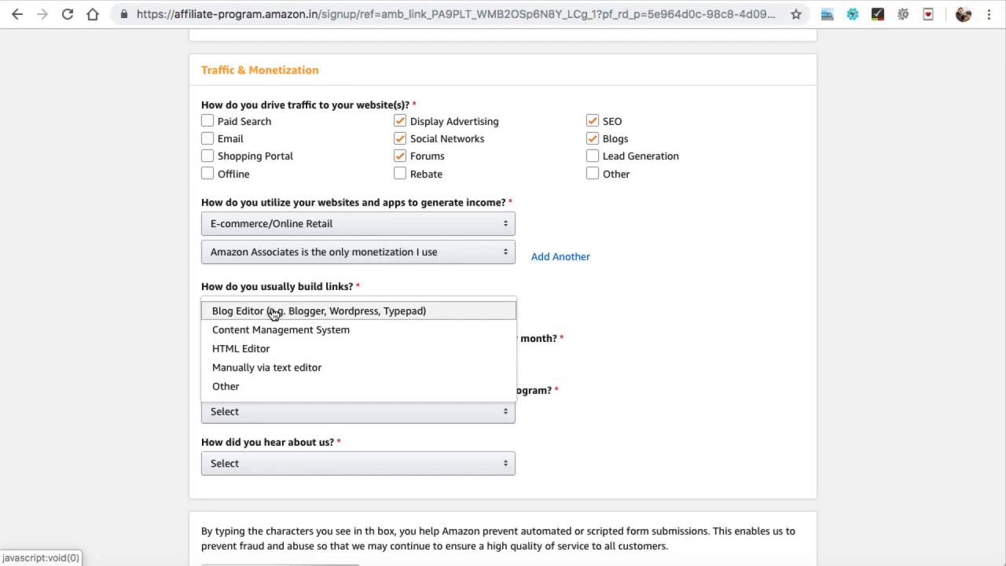
left_click(272, 312)
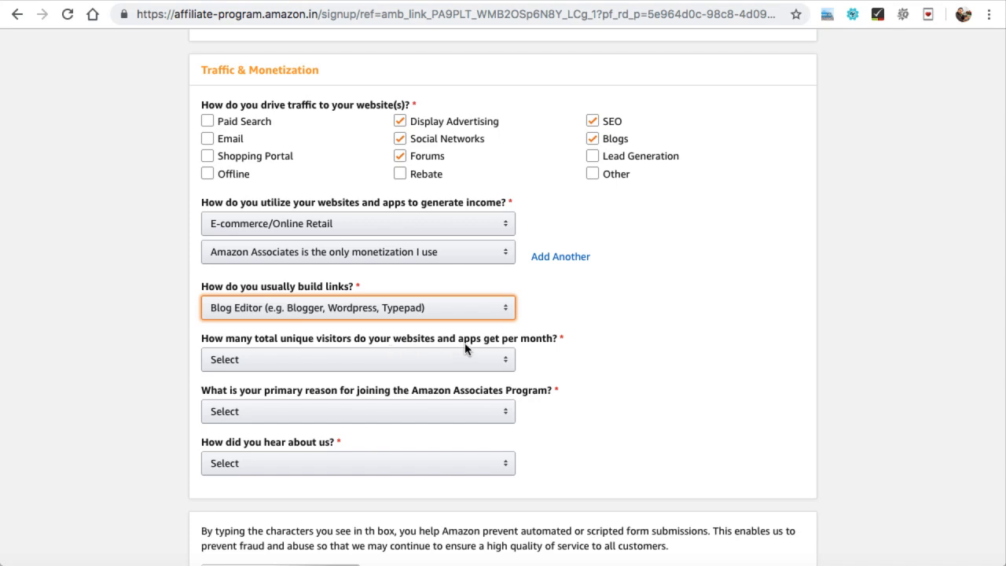
left_click(400, 365)
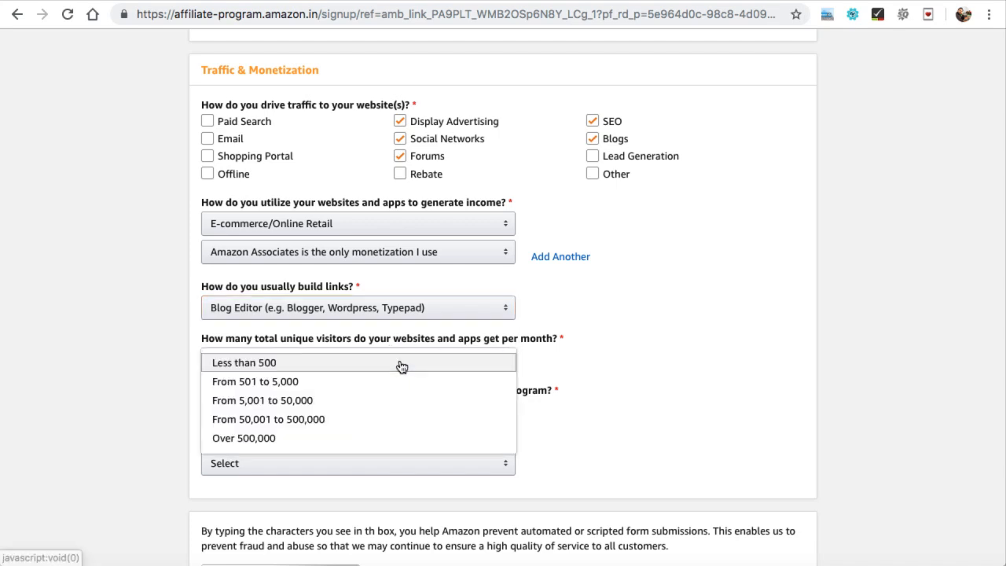
left_click(295, 365)
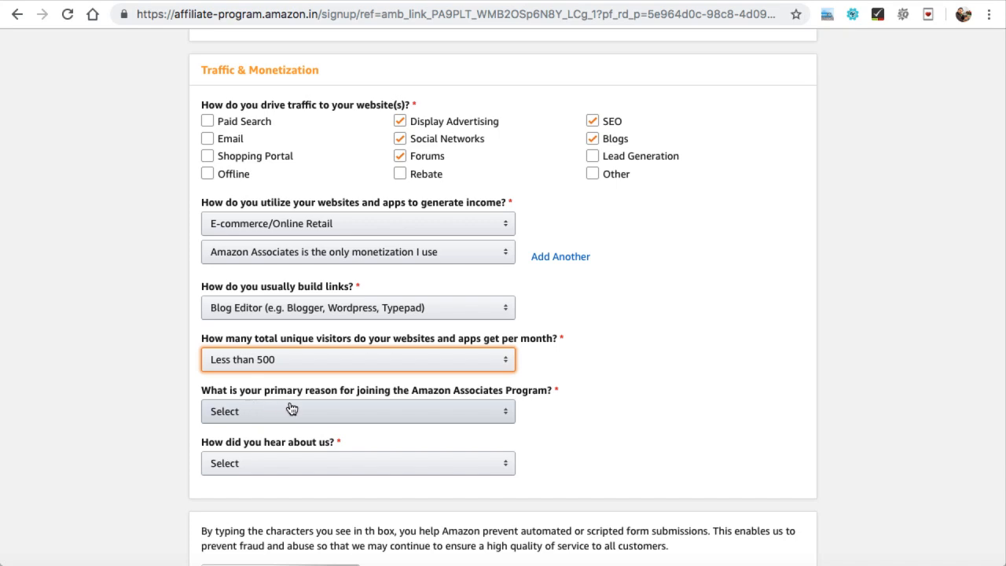
- Give 'To monetize my site' as the joining reason and Word of Mouth as the referral source
left_click(375, 414)
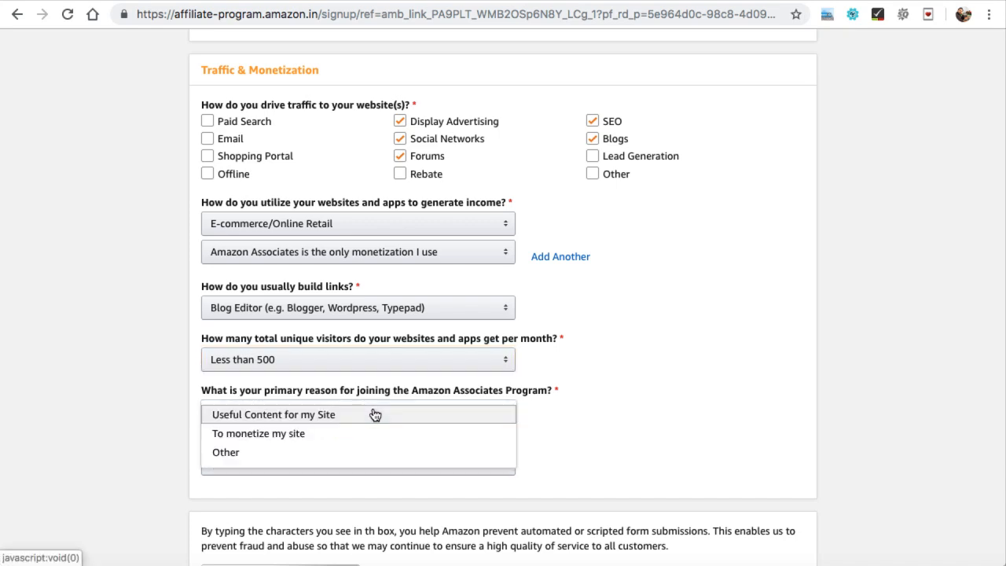
left_click(322, 438)
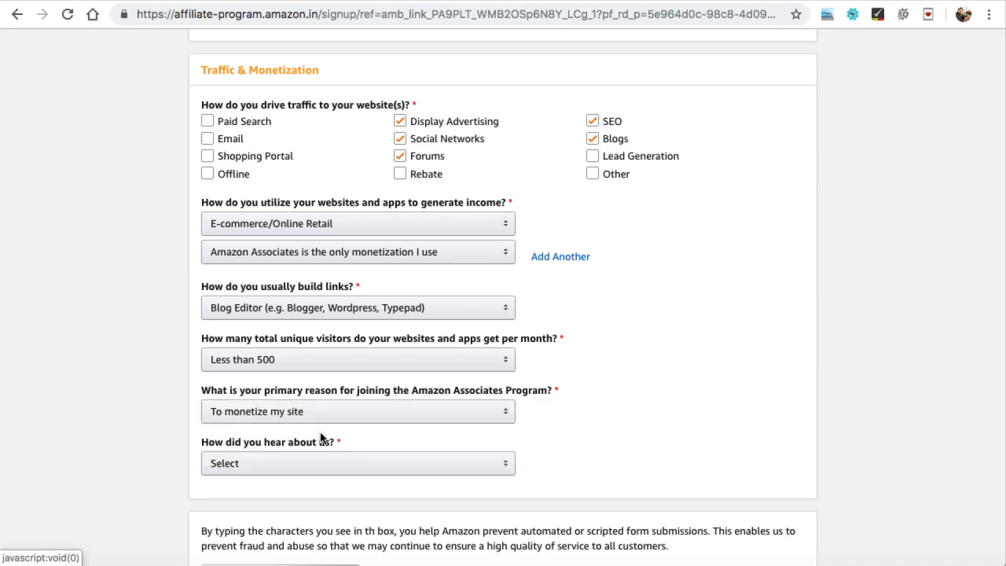
scroll(307, 460, "down", 1)
scroll(307, 460, "down", 2)
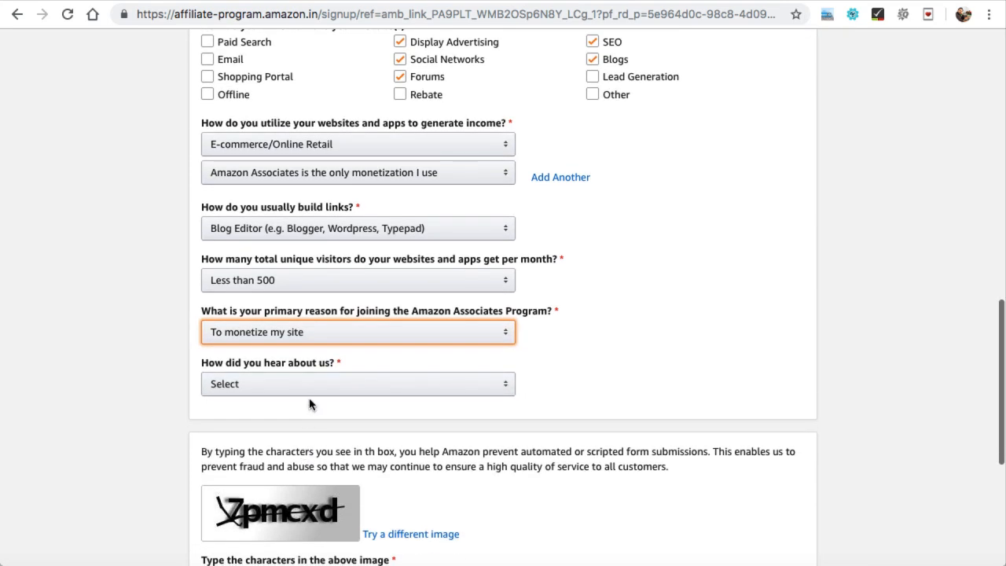
left_click(313, 388)
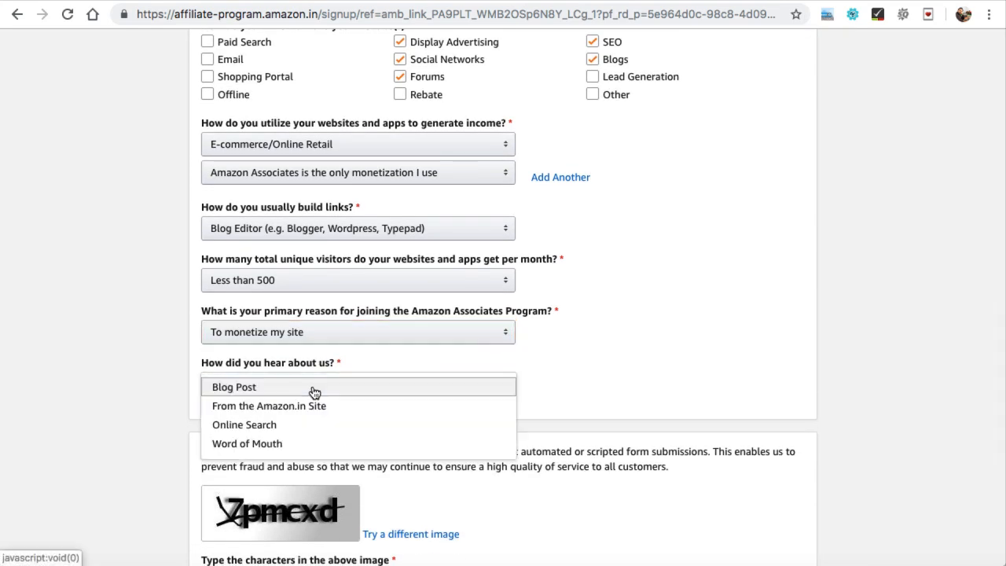
left_click(276, 445)
scroll(406, 395, "down", 5)
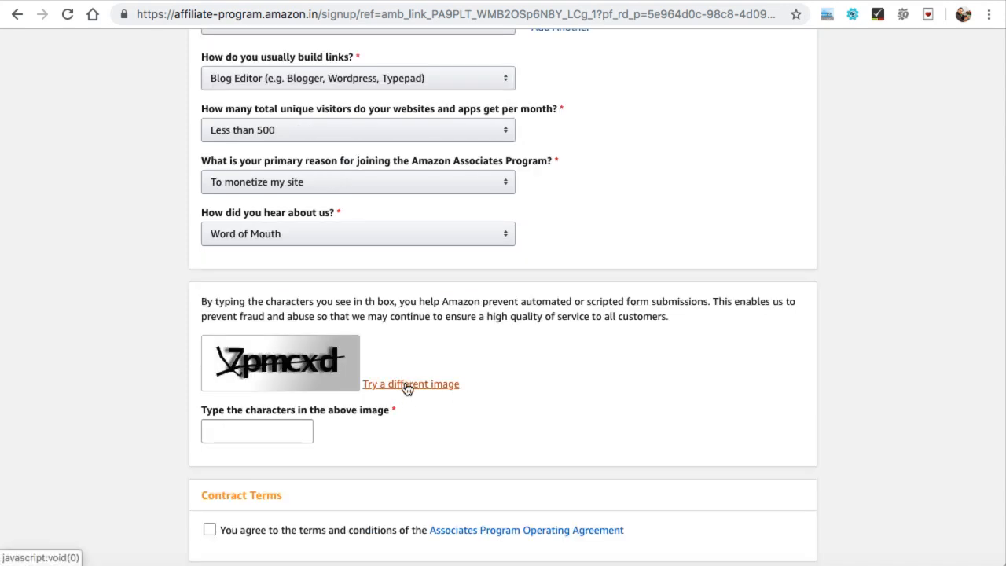
- Enter the displayed security check characters and tick the operating agreement checkbox
left_click(261, 432)
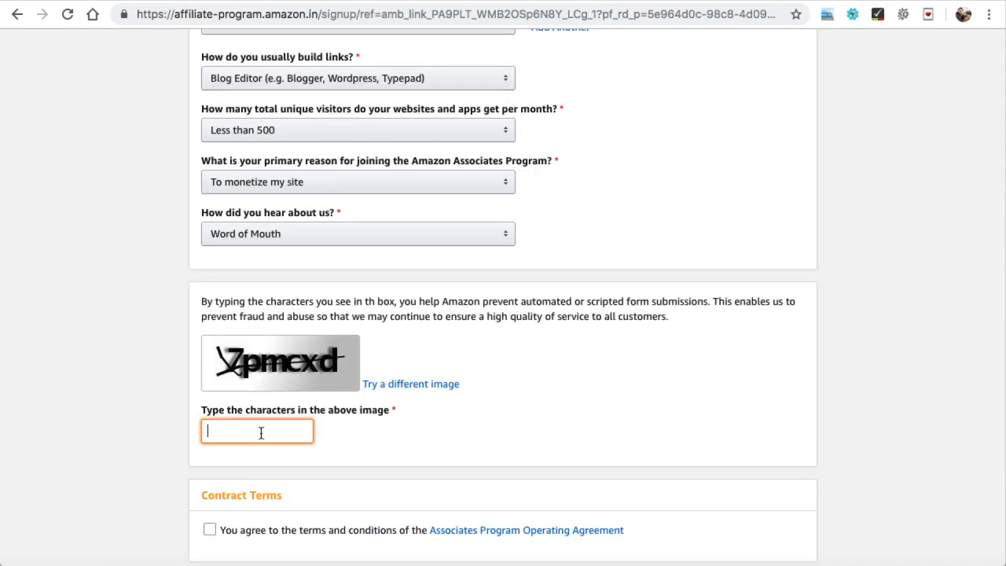
type("pb")
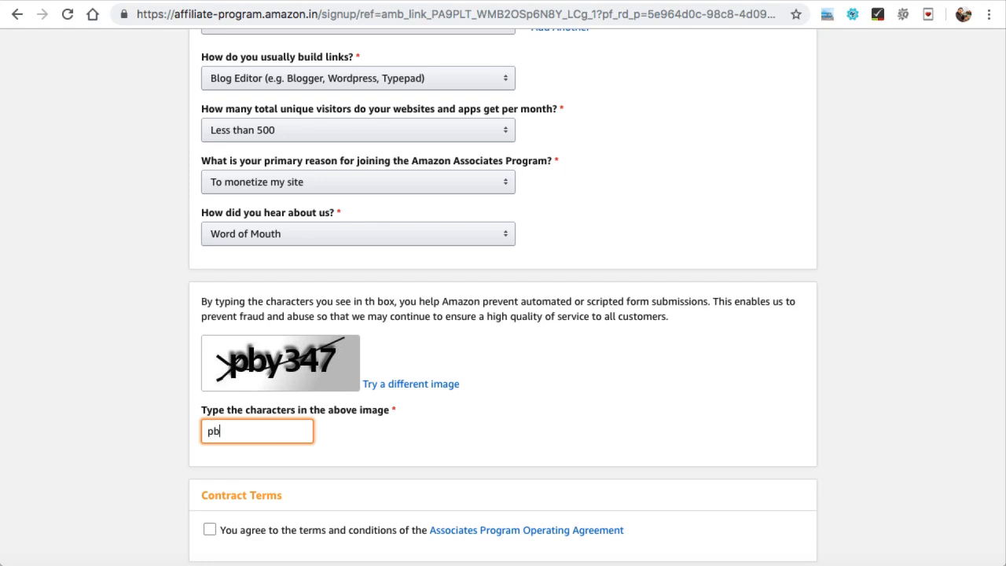
type("y347")
scroll(503, 314, "down", 3)
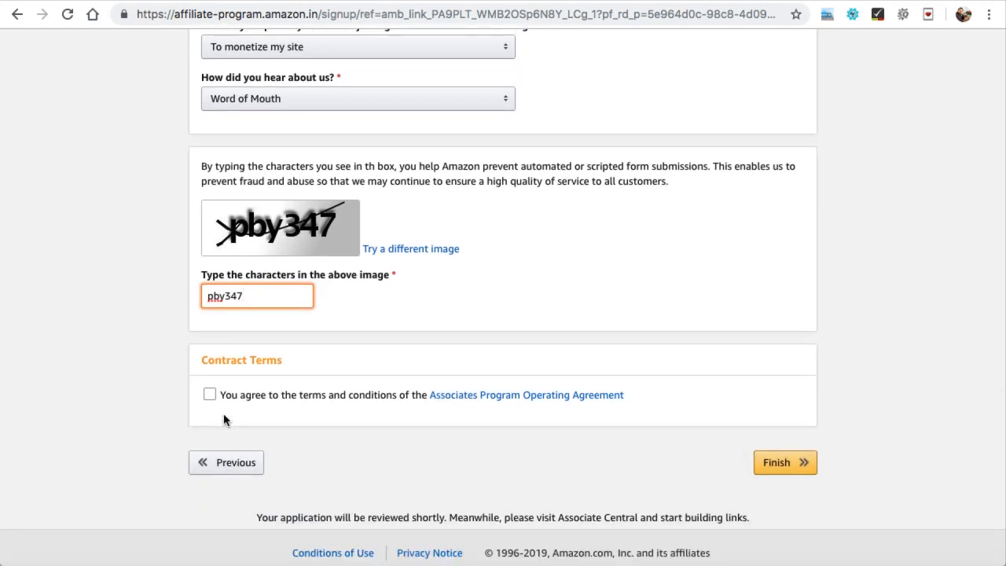
left_click(209, 394)
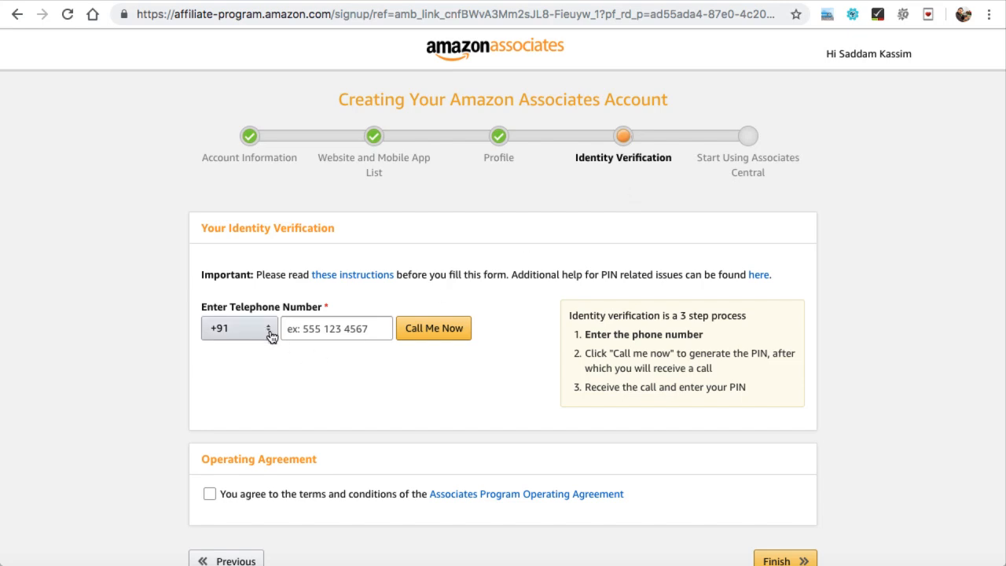
- Verify identity with a phone PIN call, accept the Operating Agreement and submit the application
left_click(316, 326)
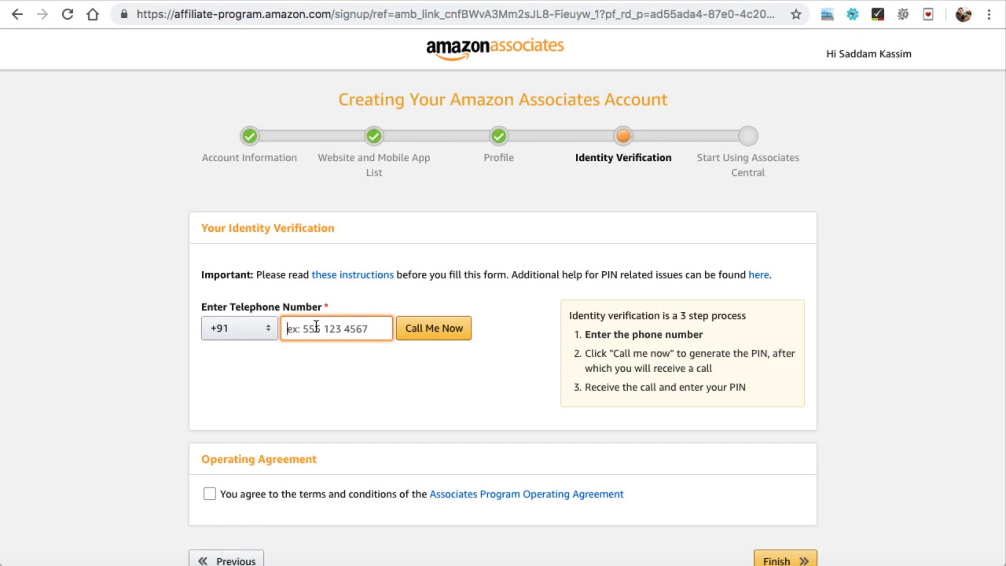
type("••")
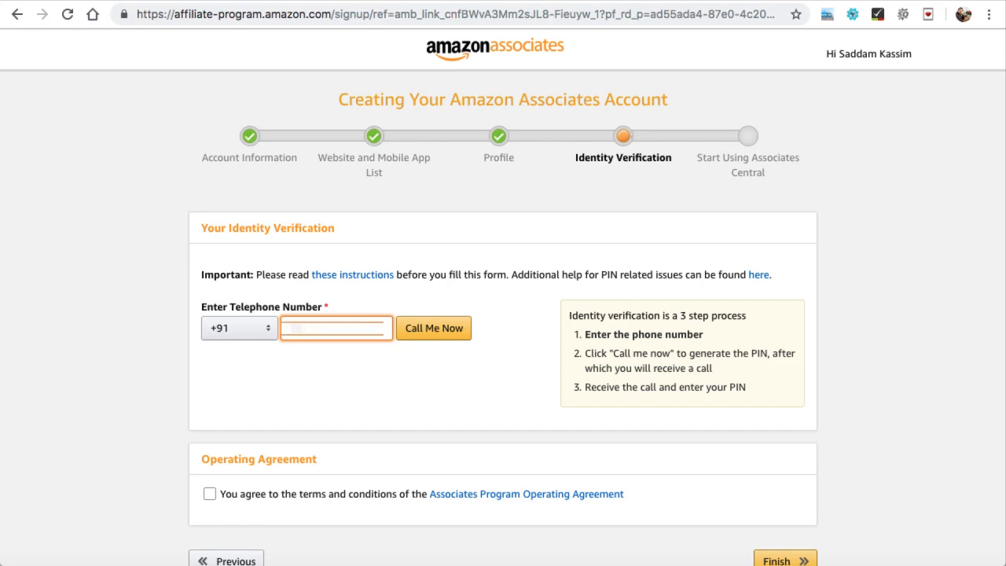
type("•••")
left_click(433, 330)
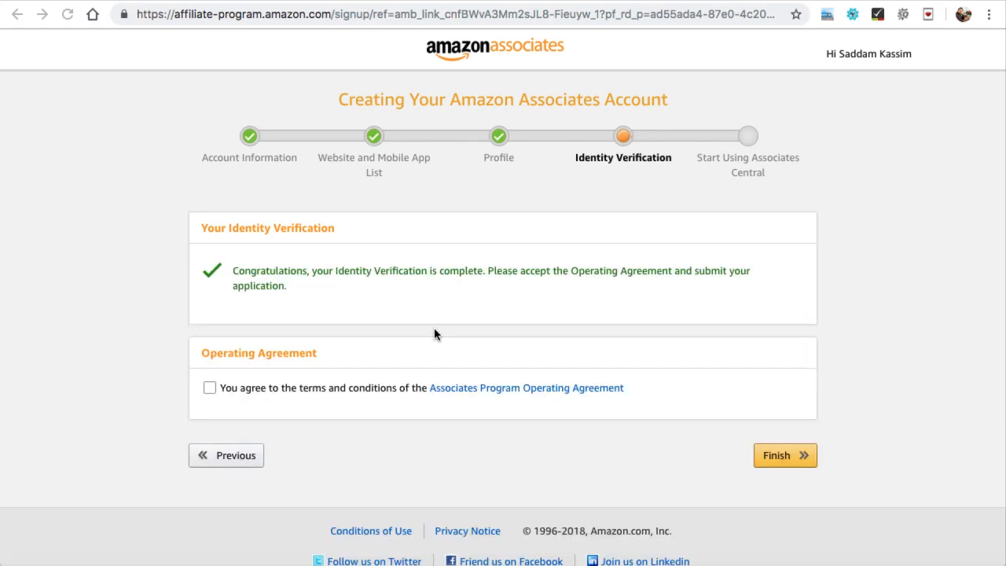
left_click(210, 389)
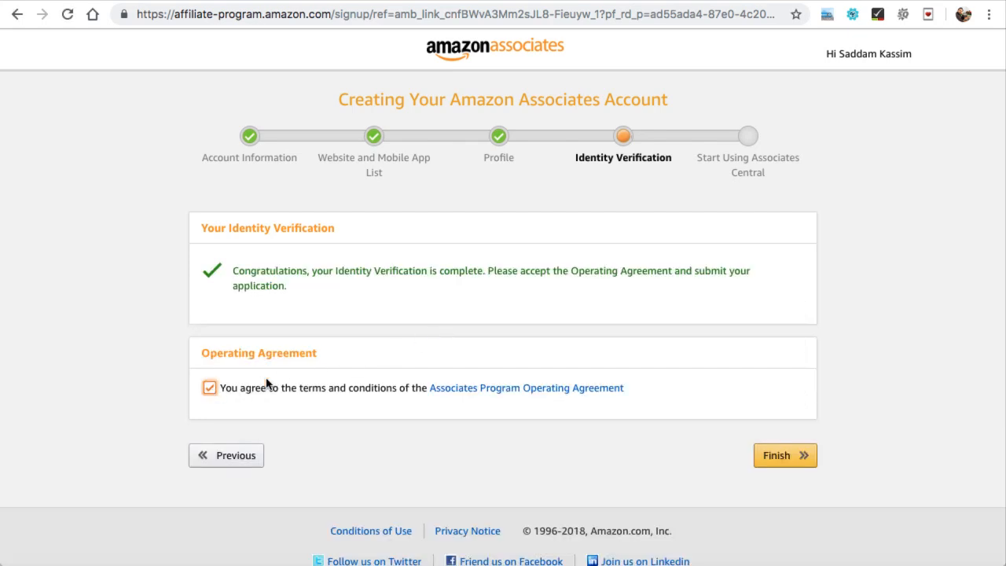
left_click(783, 456)
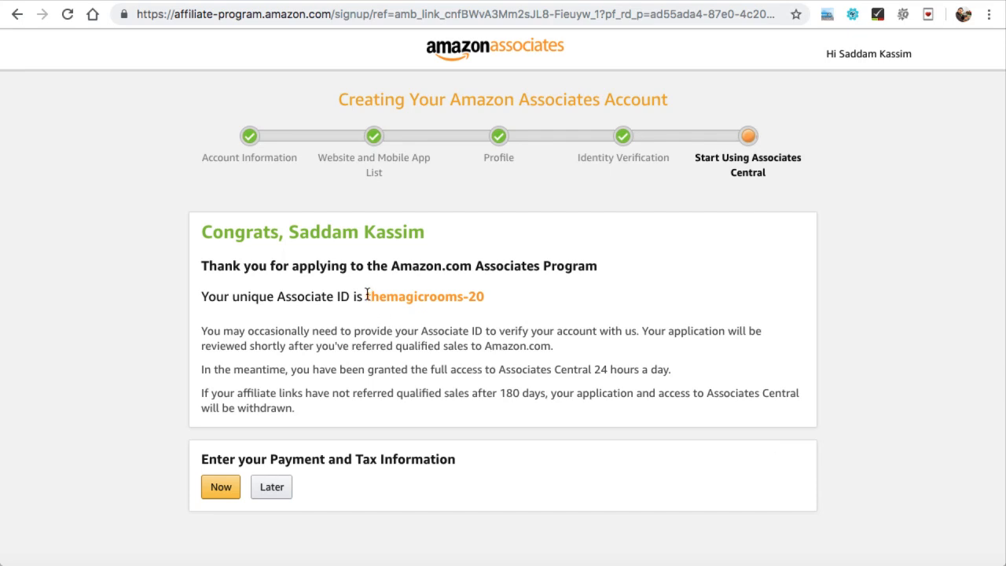
- Select the new Associate ID, then choose to enter payment and tax information now
left_click_drag(366, 295, 481, 295)
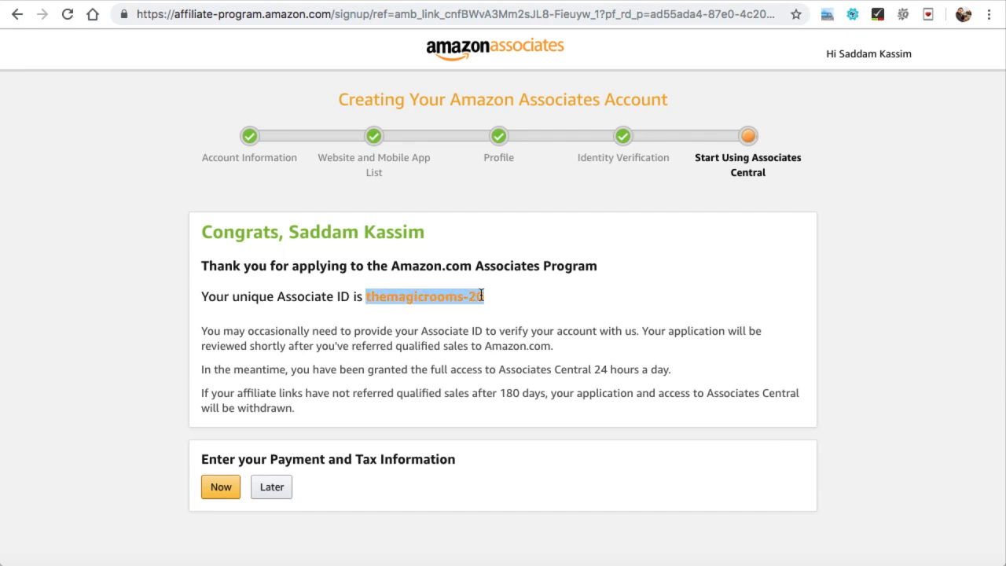
left_click(558, 348)
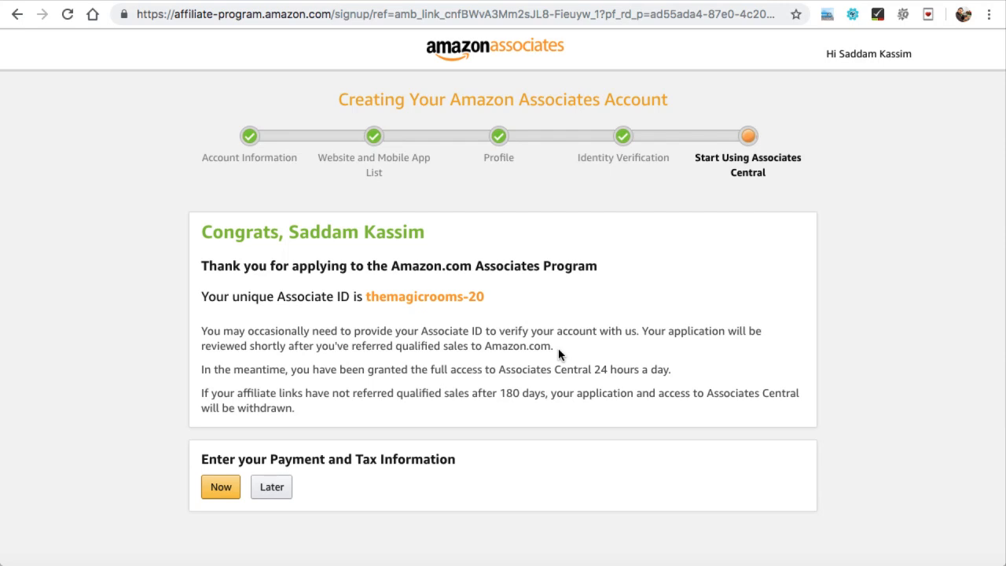
scroll(558, 348, "down", 1)
scroll(558, 348, "down", 1)
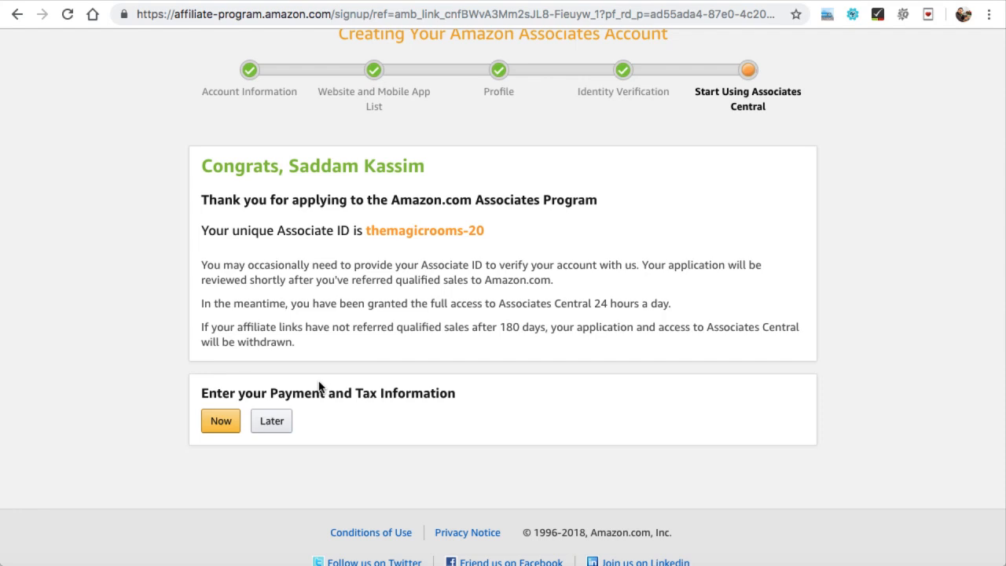
left_click(221, 422)
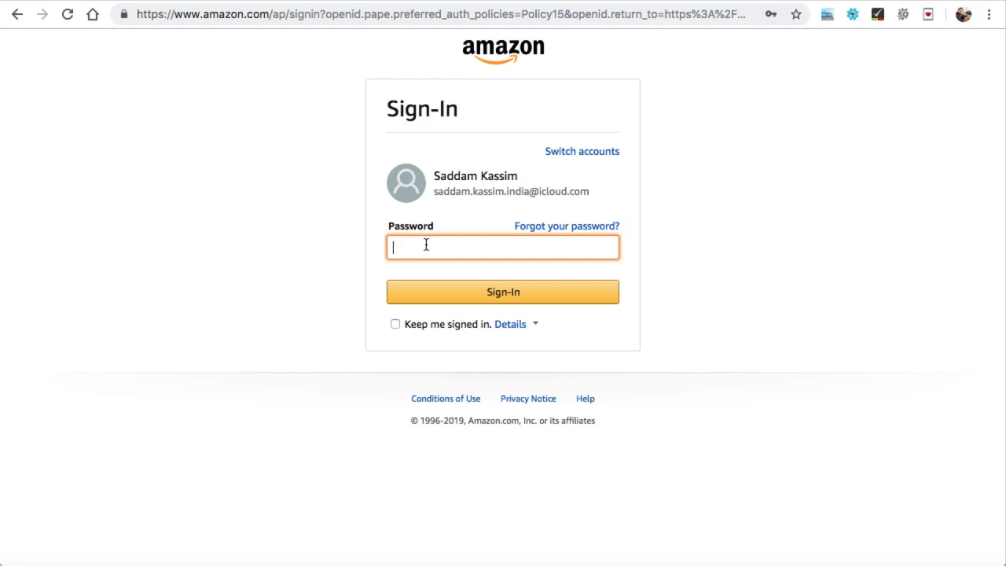
- Sign in with the account password and pick India as the phone country code
type("••••••••••")
left_click(491, 292)
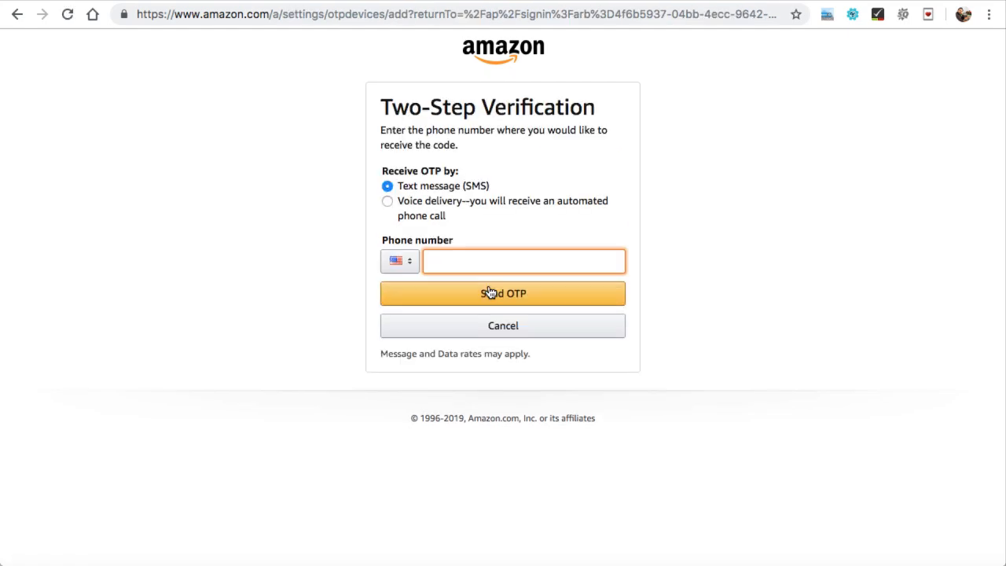
left_click(413, 268)
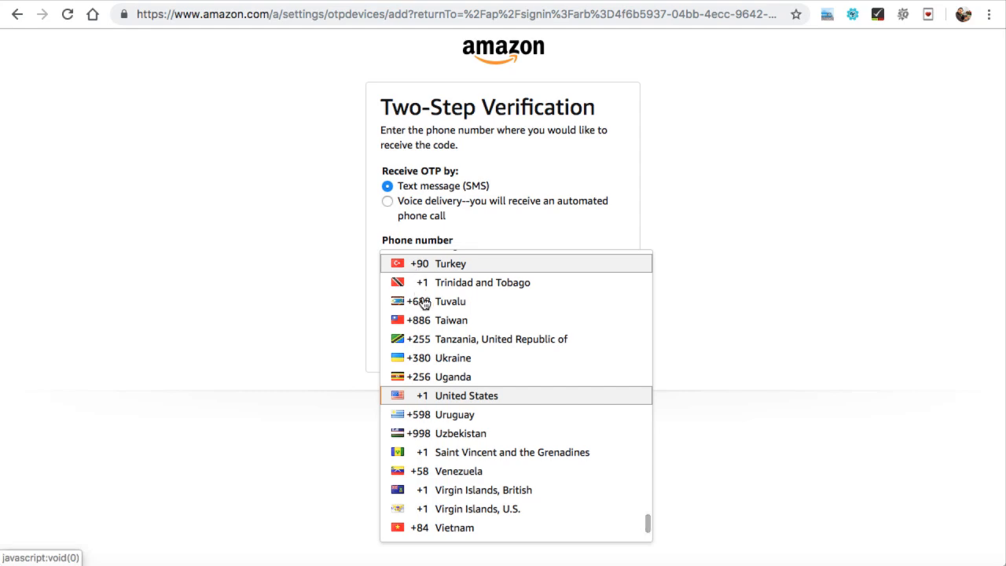
scroll(444, 375, "down", 3)
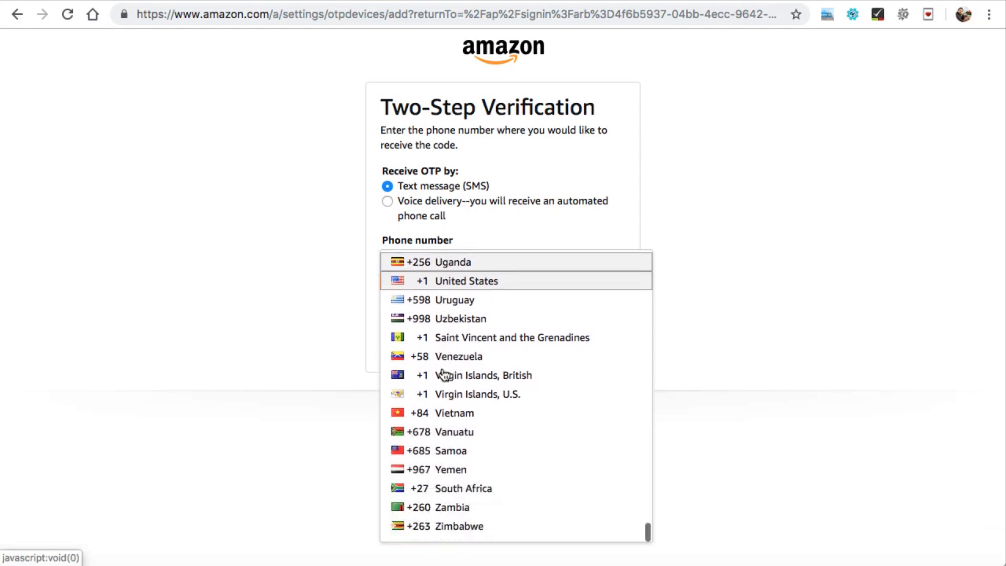
scroll(444, 375, "up", 4)
scroll(444, 374, "up", 20)
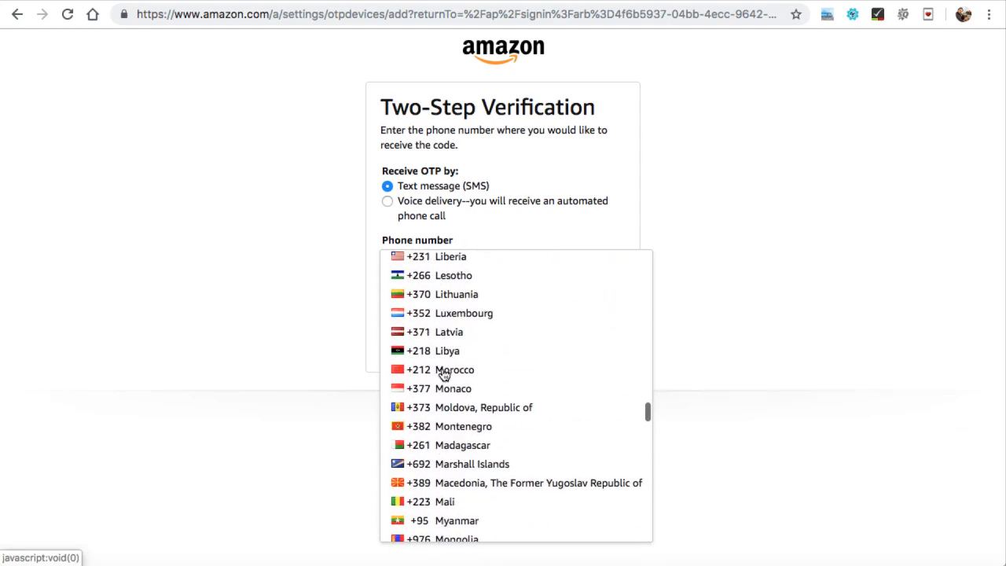
scroll(444, 375, "up", 6)
left_click(441, 283)
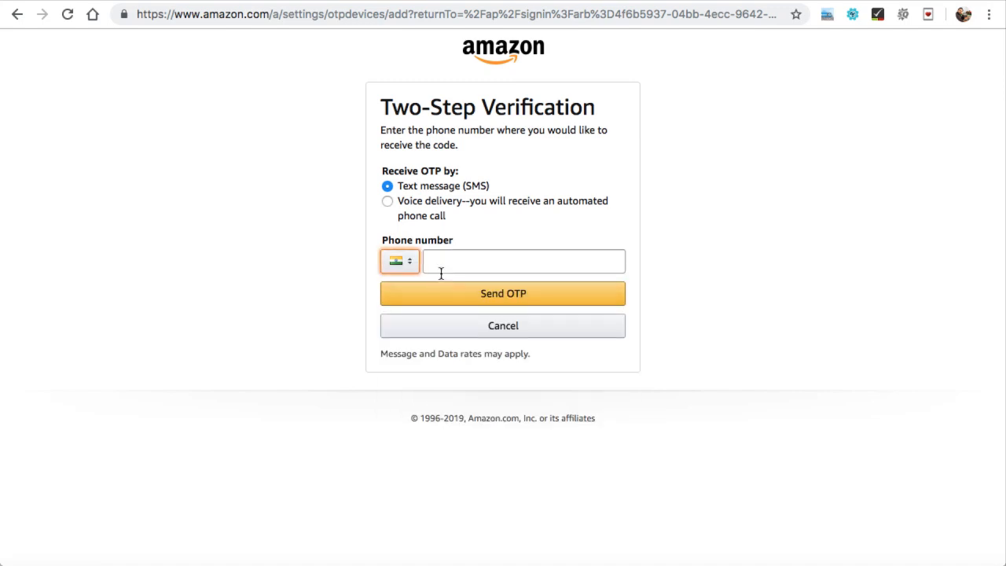
- Enter the phone number, request a one-time password, and confirm the texted code
left_click(448, 263)
type("9")
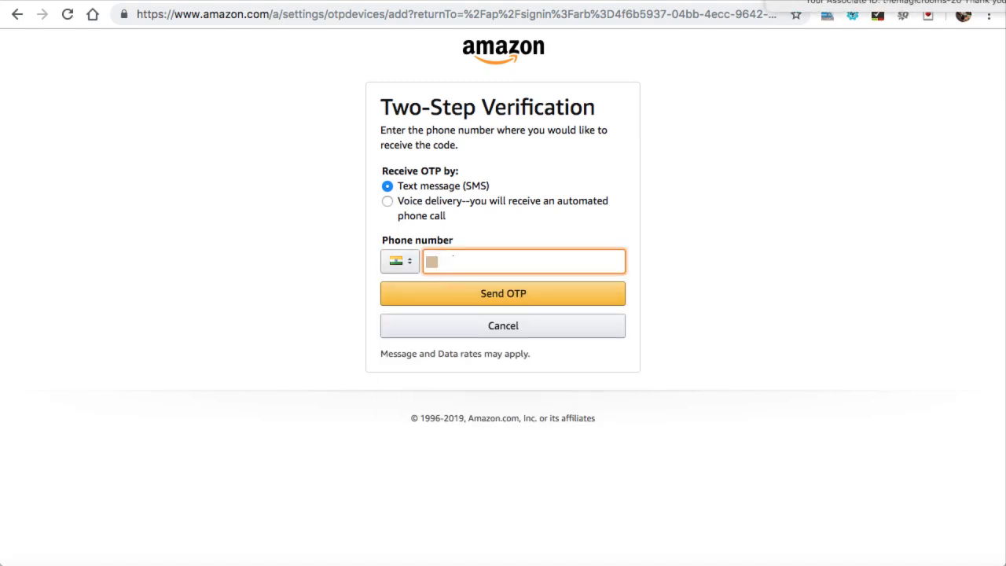
type("XXXXXX")
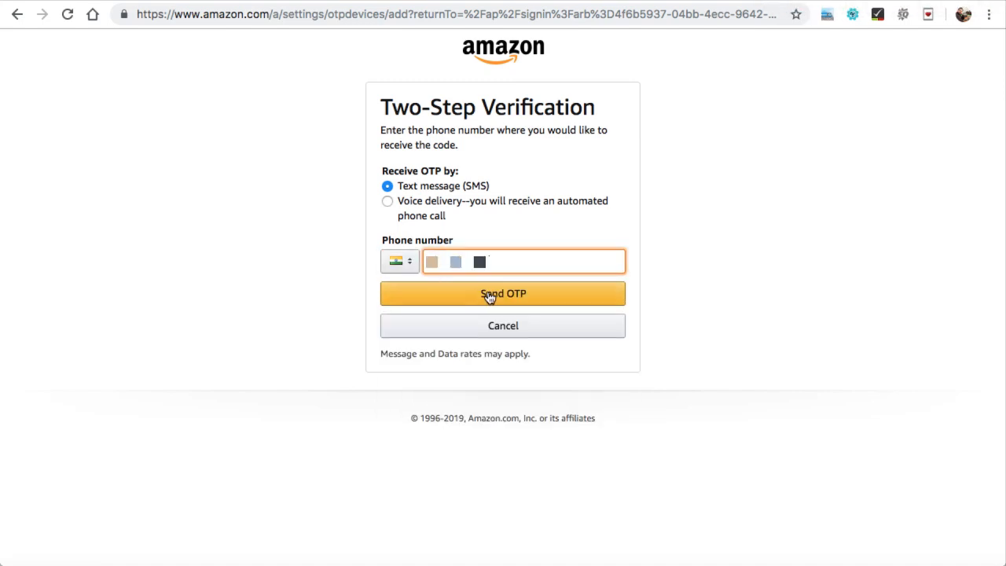
left_click(489, 295)
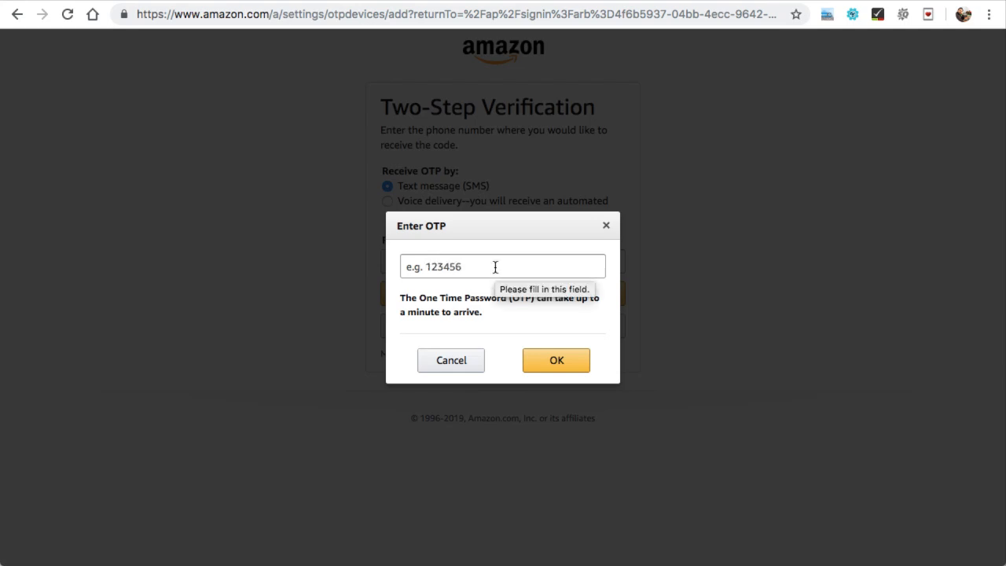
left_click(495, 267)
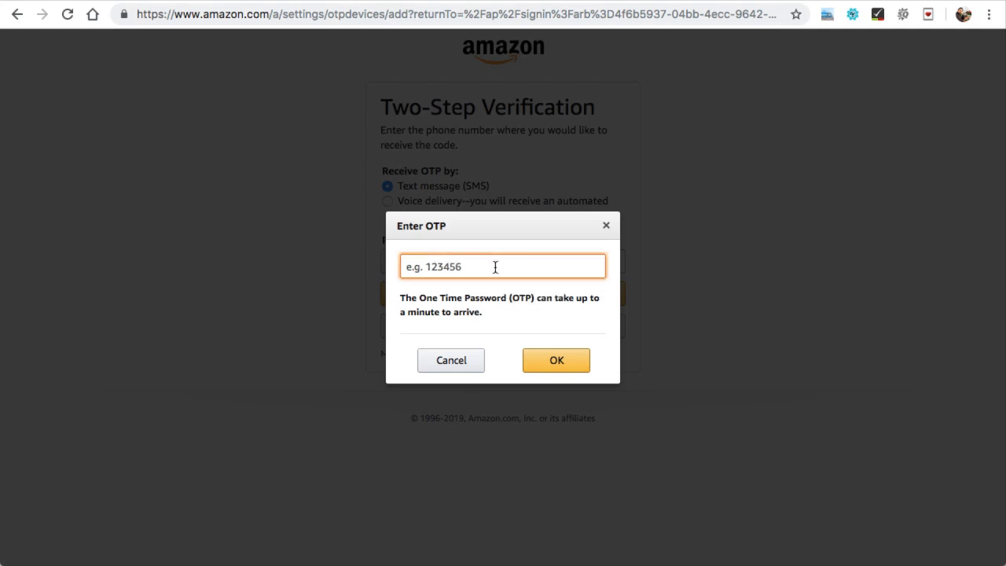
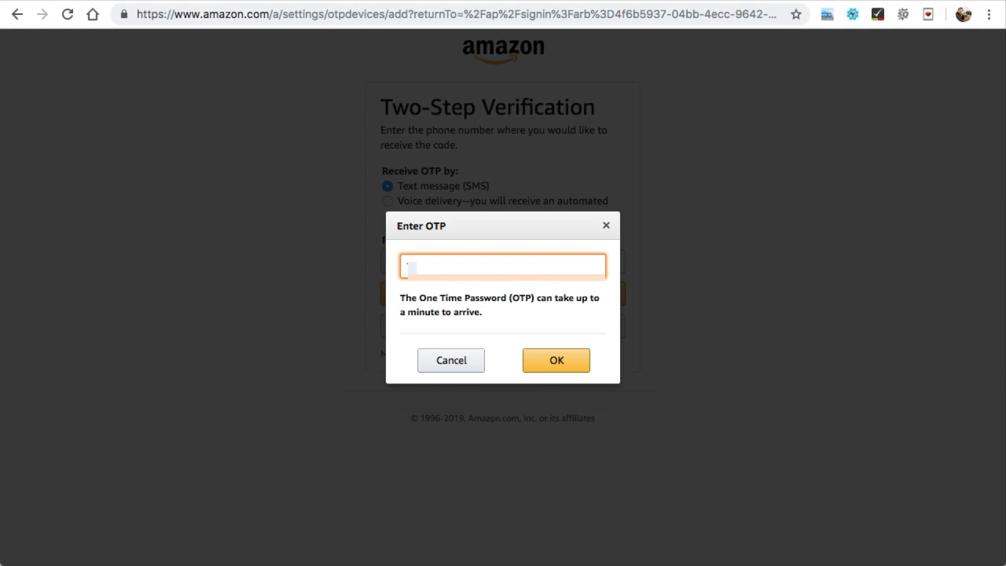
left_click(557, 360)
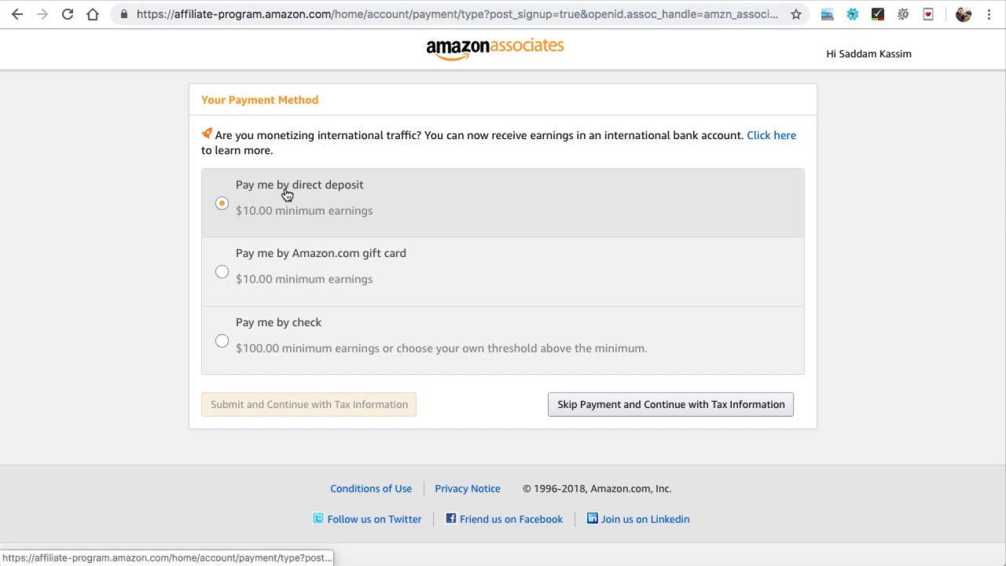
- Choose direct deposit with India as the bank location and submit the payment method
left_click(222, 205)
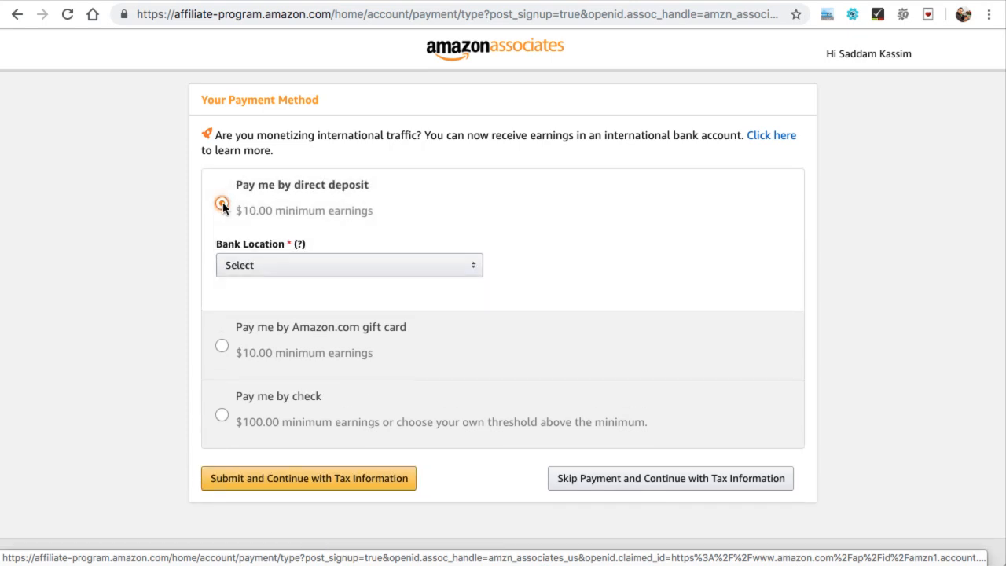
left_click(290, 271)
scroll(327, 406, "down", 2)
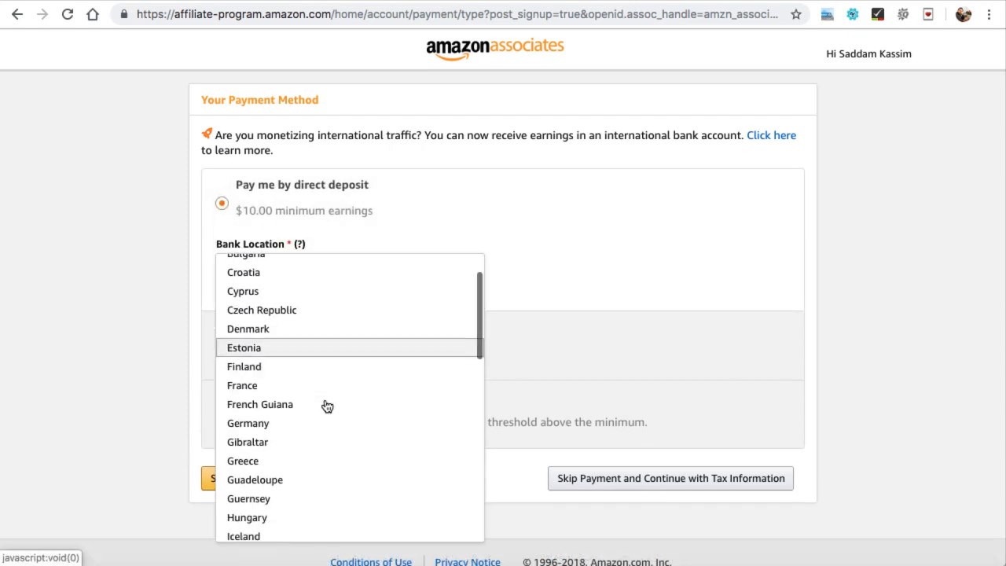
scroll(327, 406, "down", 5)
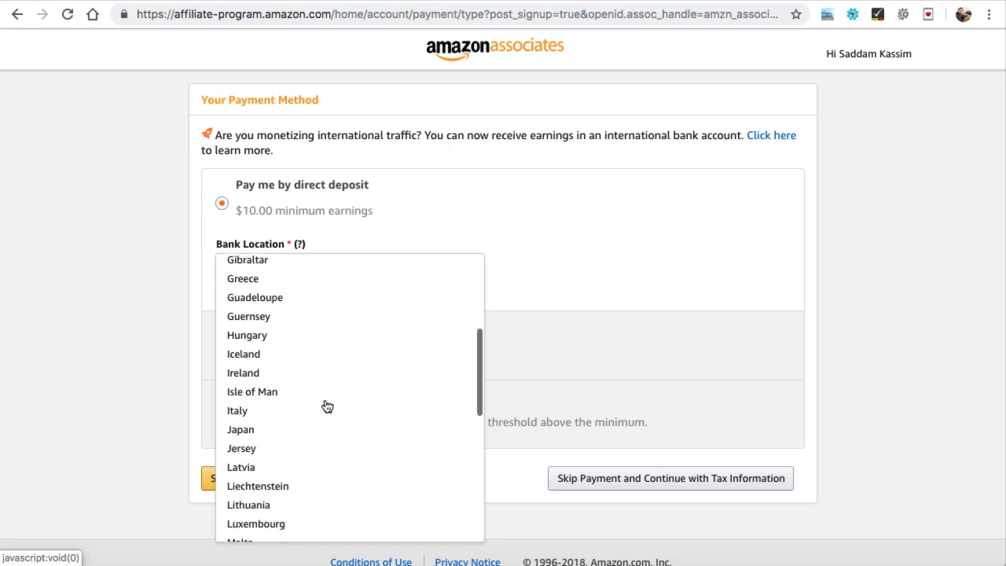
scroll(327, 406, "down", 2)
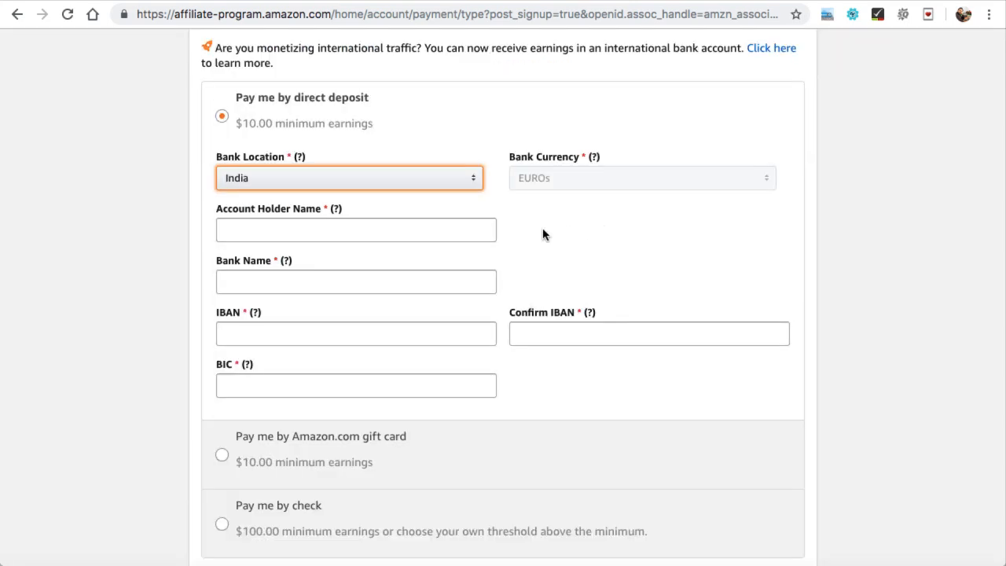
left_click(543, 231)
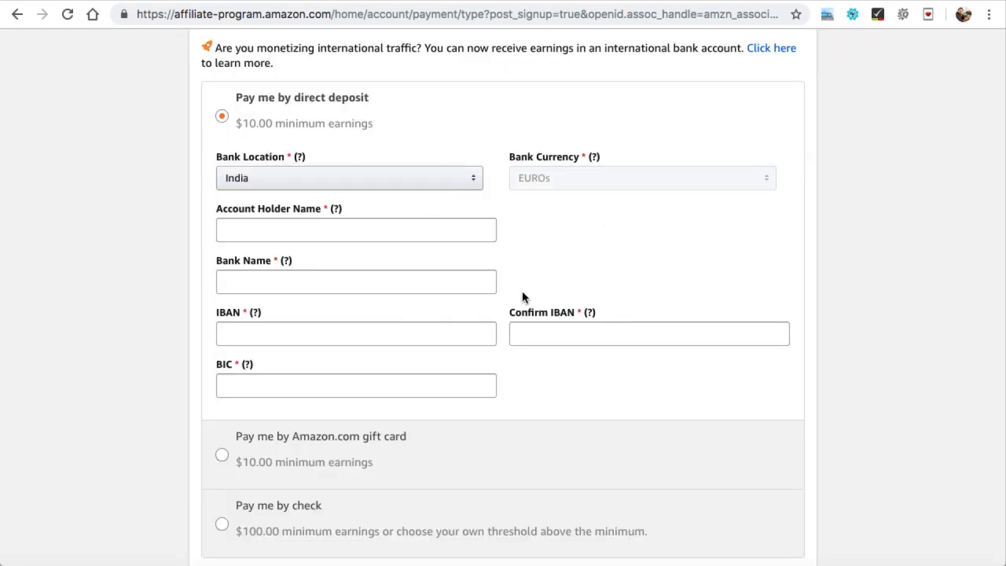
scroll(483, 367, "down", 2)
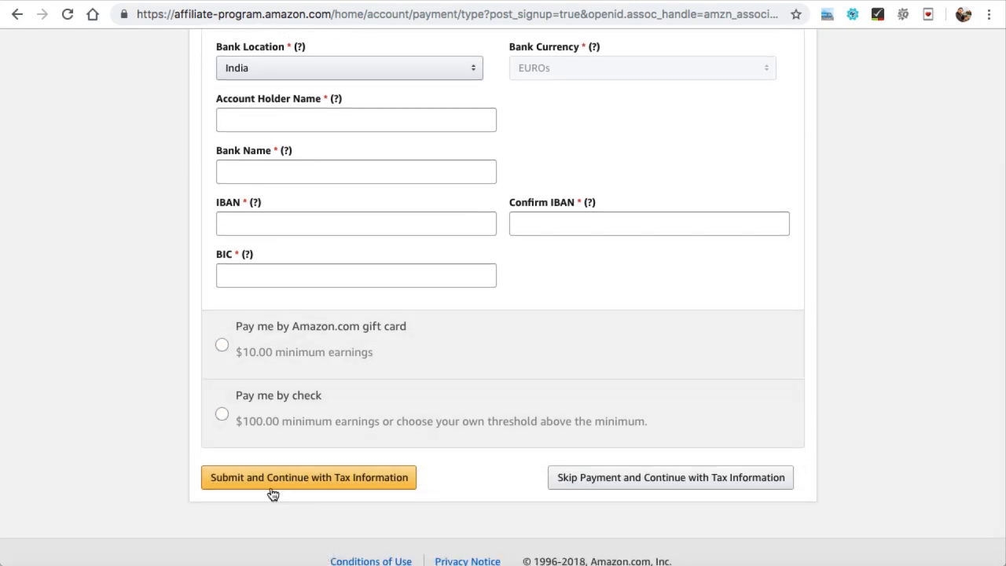
left_click(324, 477)
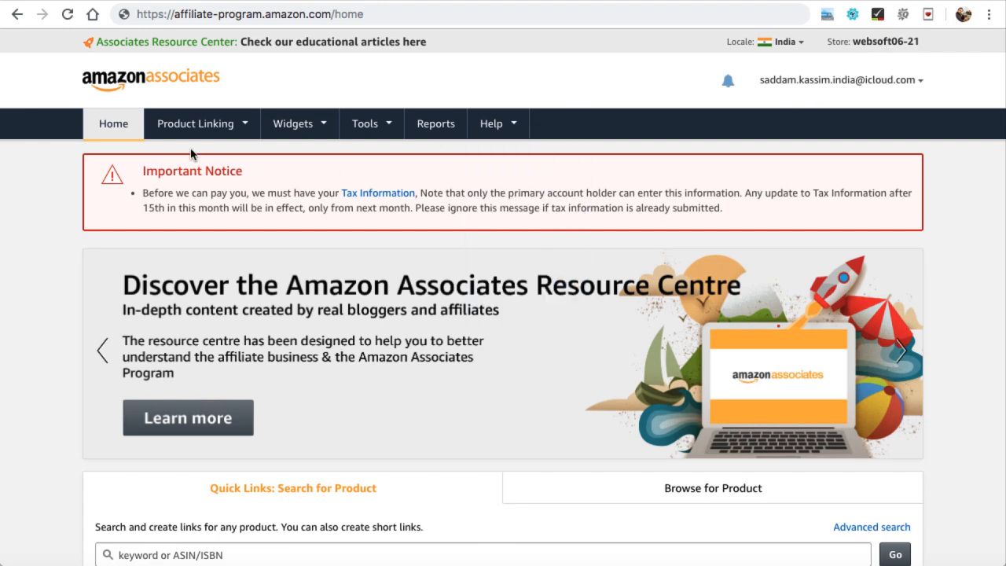
mouse_move(210, 132)
mouse_move(294, 132)
scroll(493, 185, "down", 1)
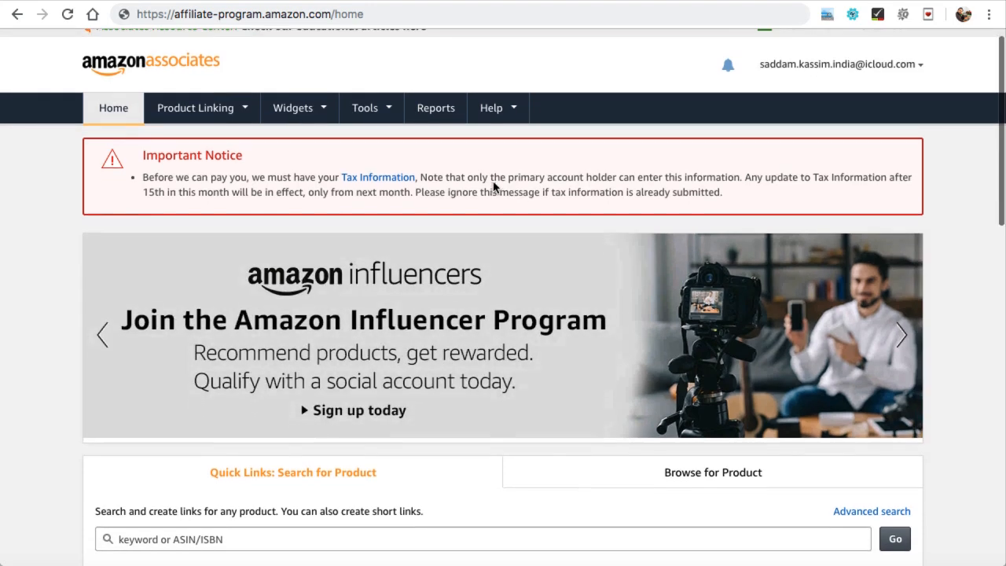
scroll(493, 182, "down", 10)
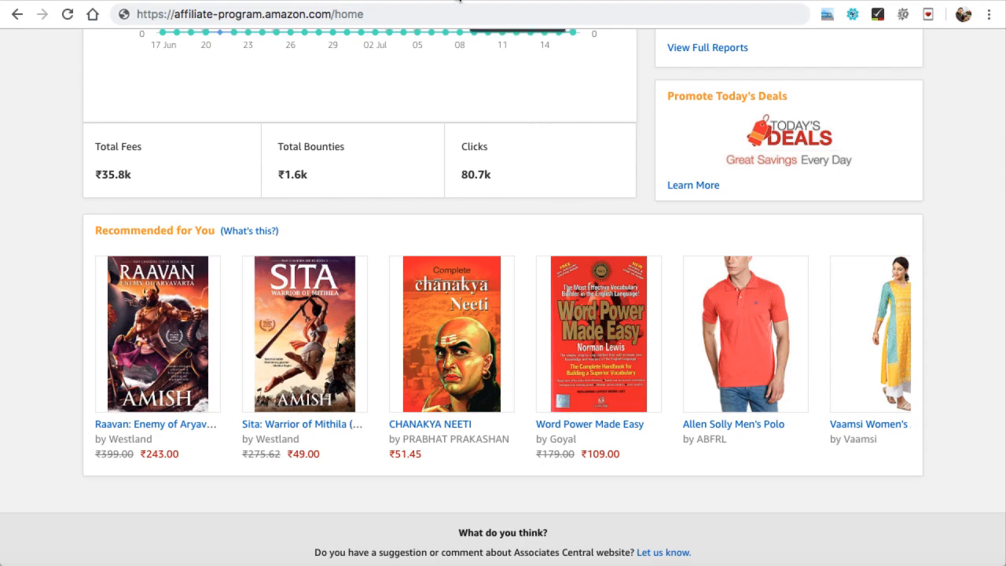
- Load amazon.com in a new browser tab
key("super+t")
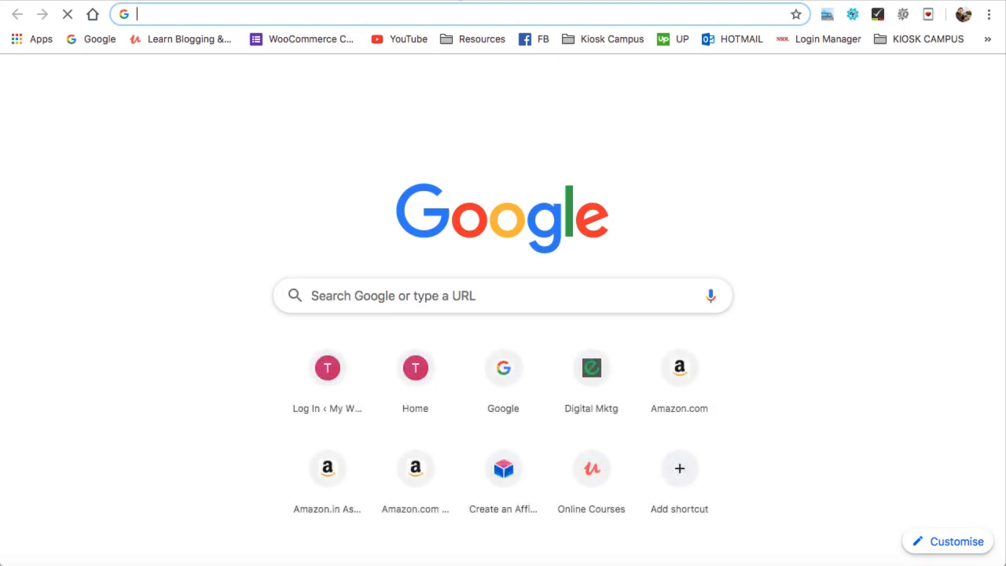
type("am")
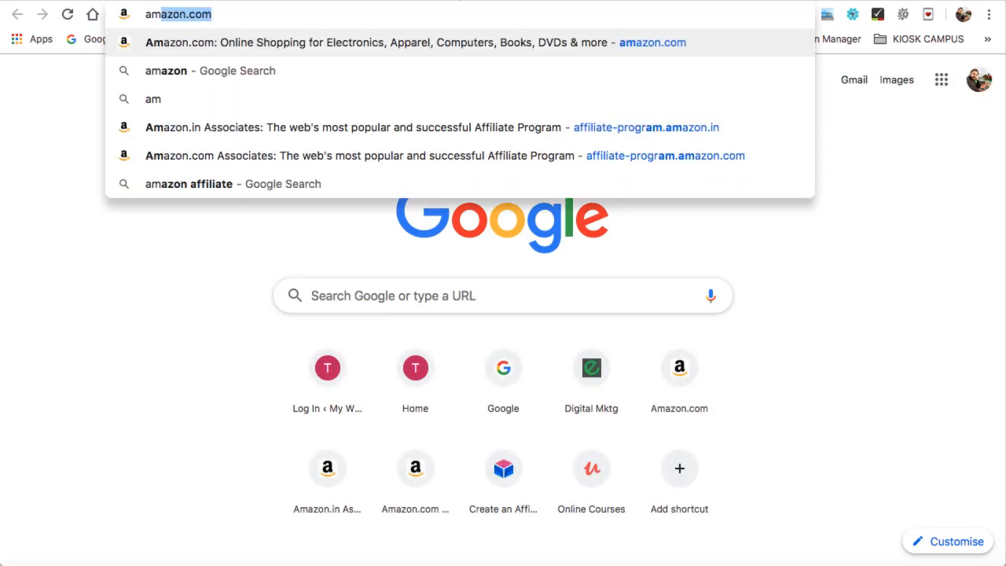
type("azon.com")
key("Return")
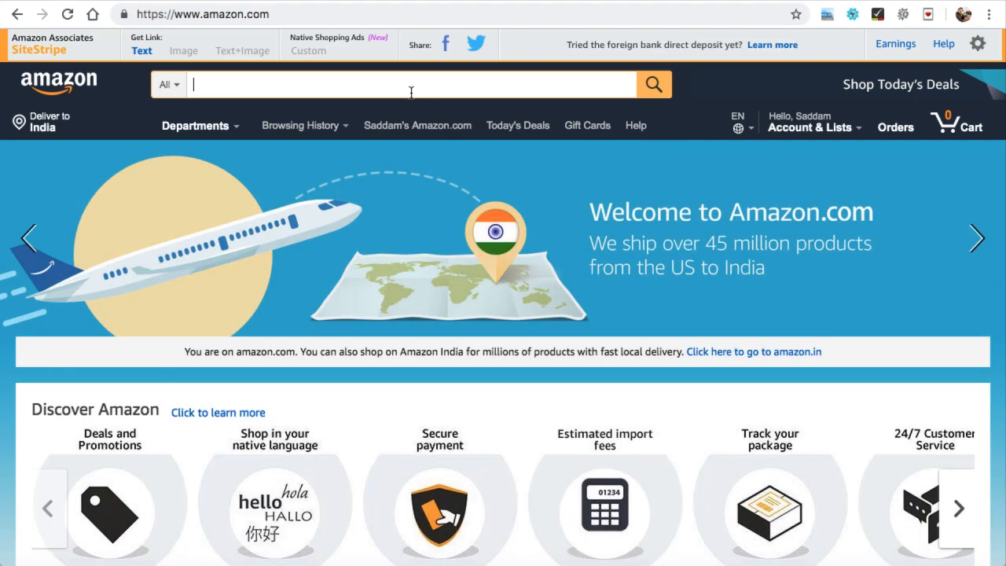
- Browse Electronics > Camera & Photo and open the SanDisk 32GB Ultra microSDHC card listing
mouse_move(234, 129)
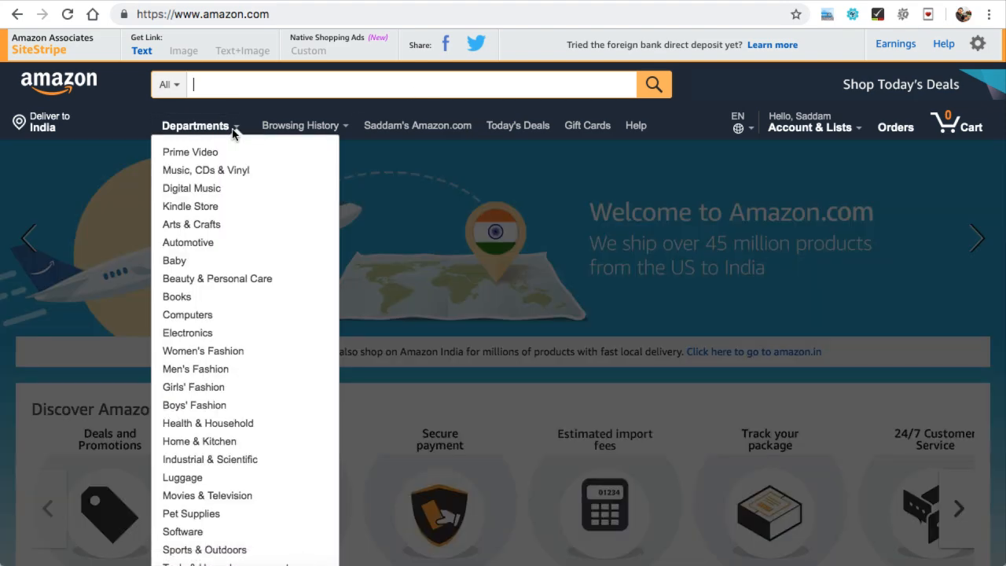
left_click(196, 335)
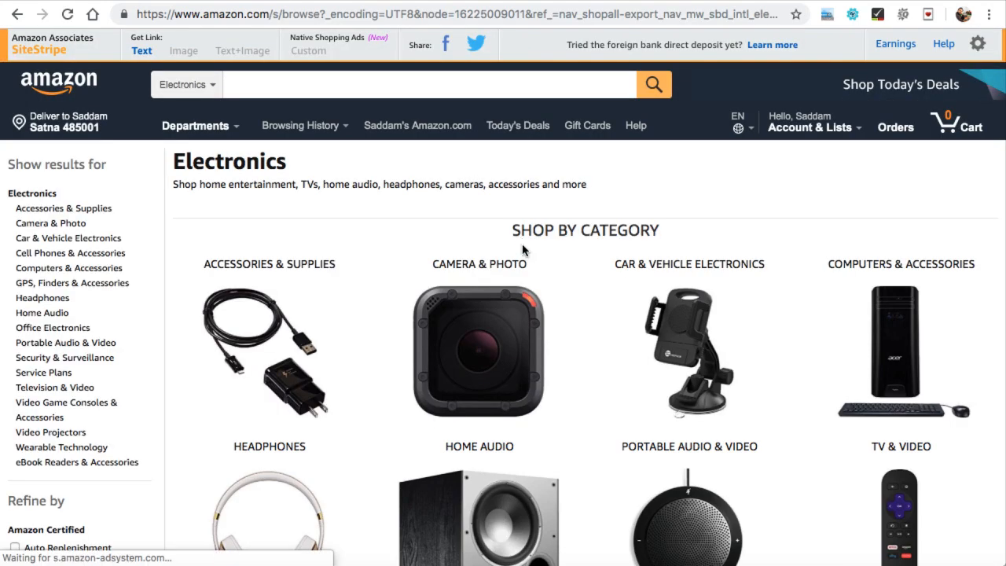
left_click(476, 358)
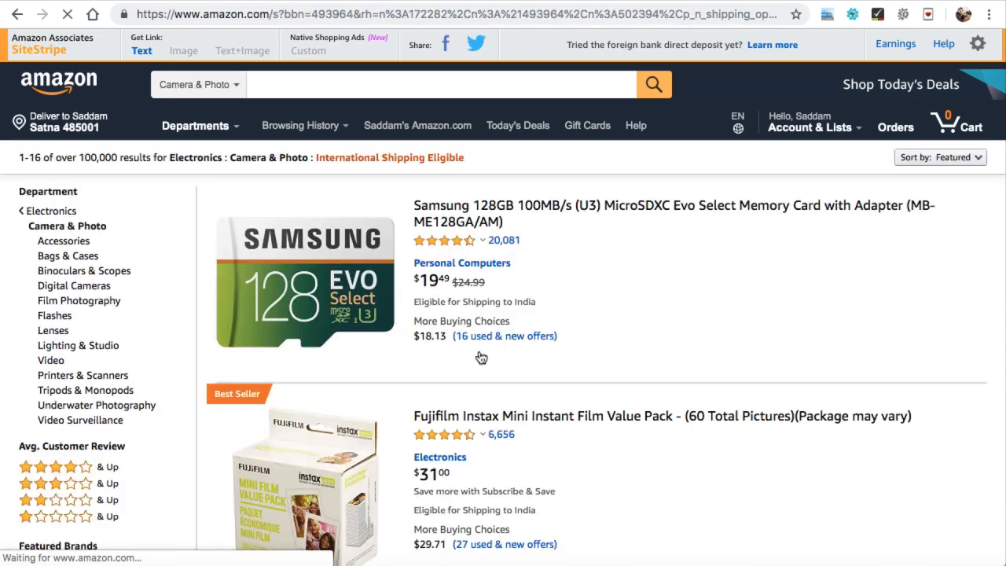
scroll(570, 323, "down", 5)
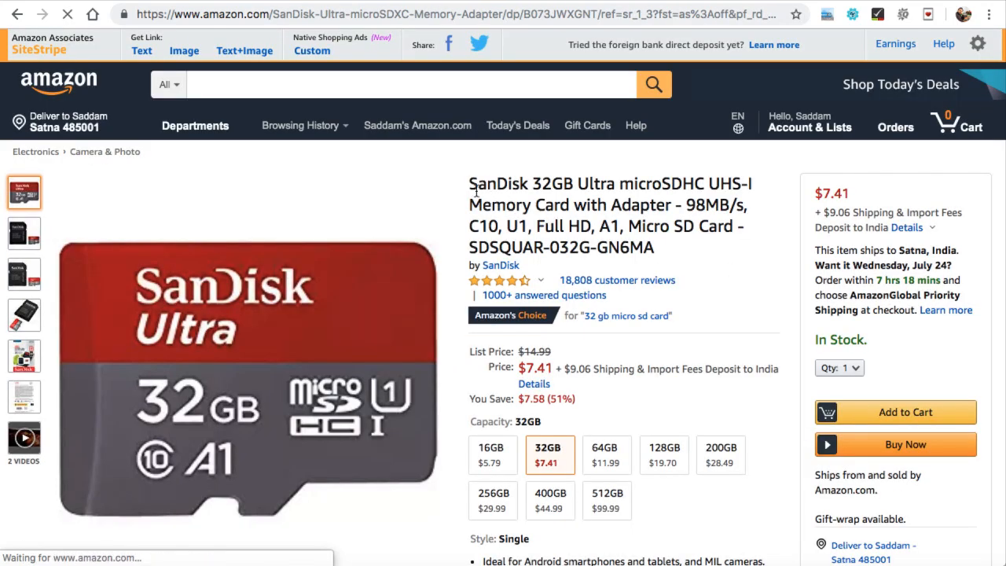
triple_click(638, 245)
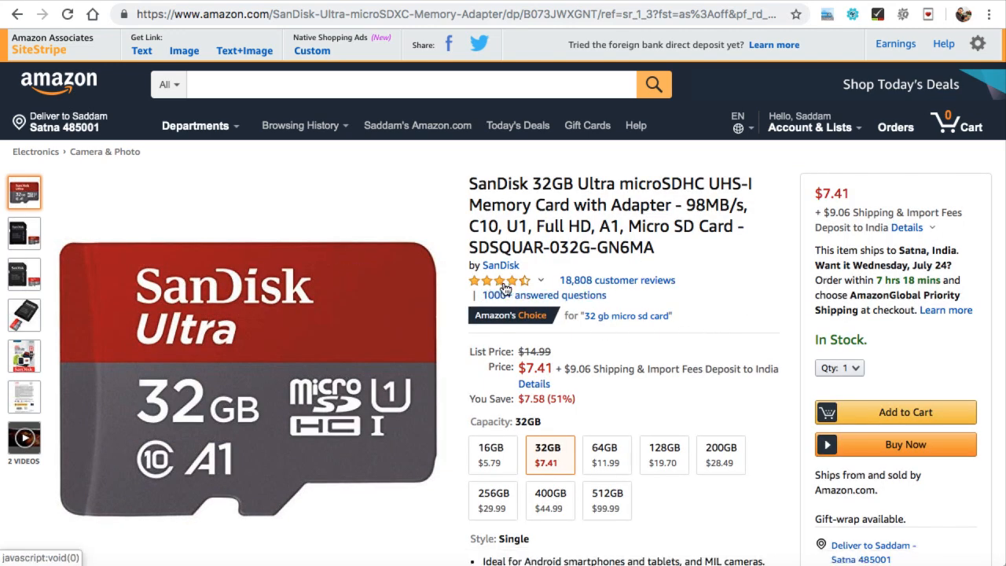
mouse_move(499, 281)
- Generate SiteStripe's short text link for the SanDisk card and copy it
left_click(142, 52)
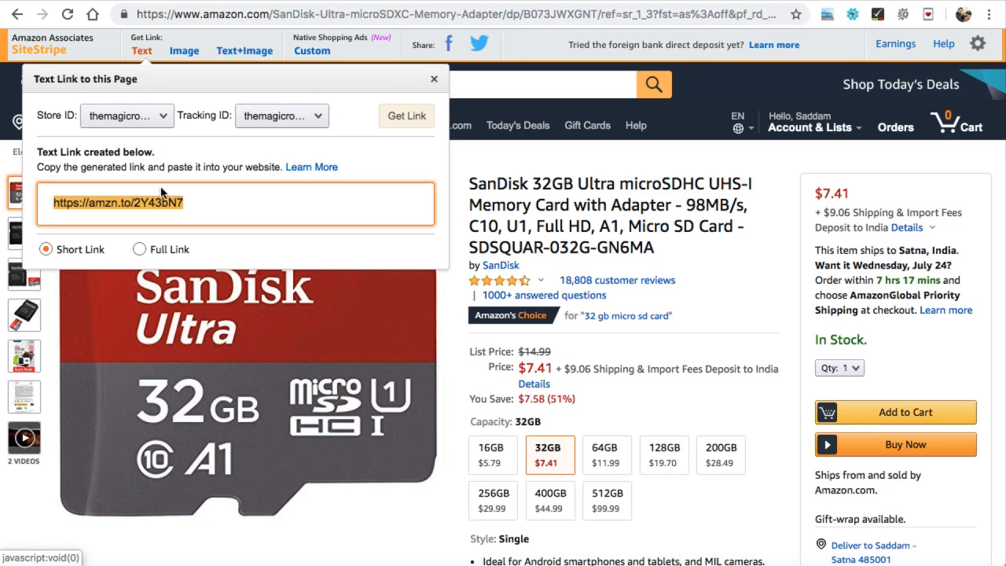
right_click(163, 203)
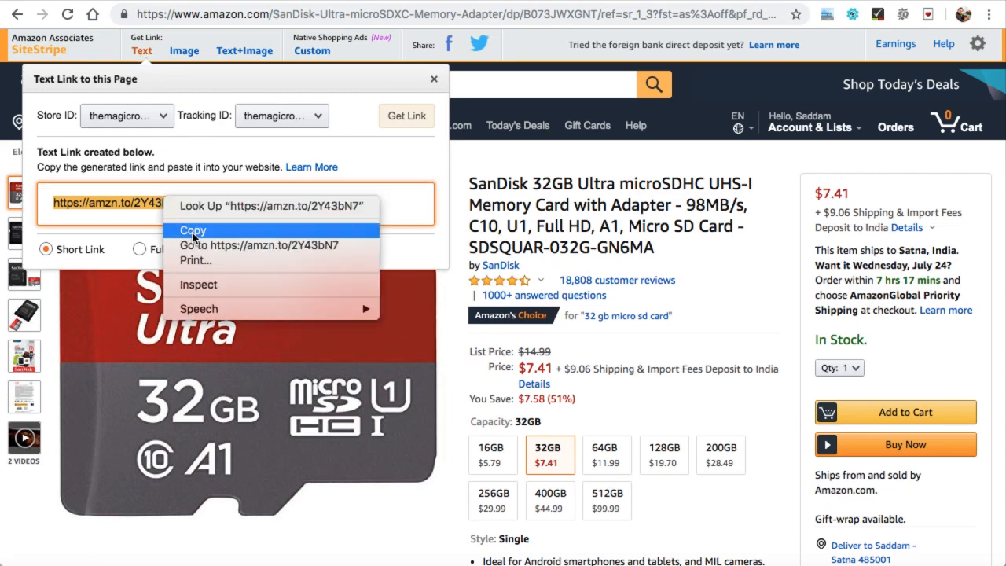
left_click(193, 232)
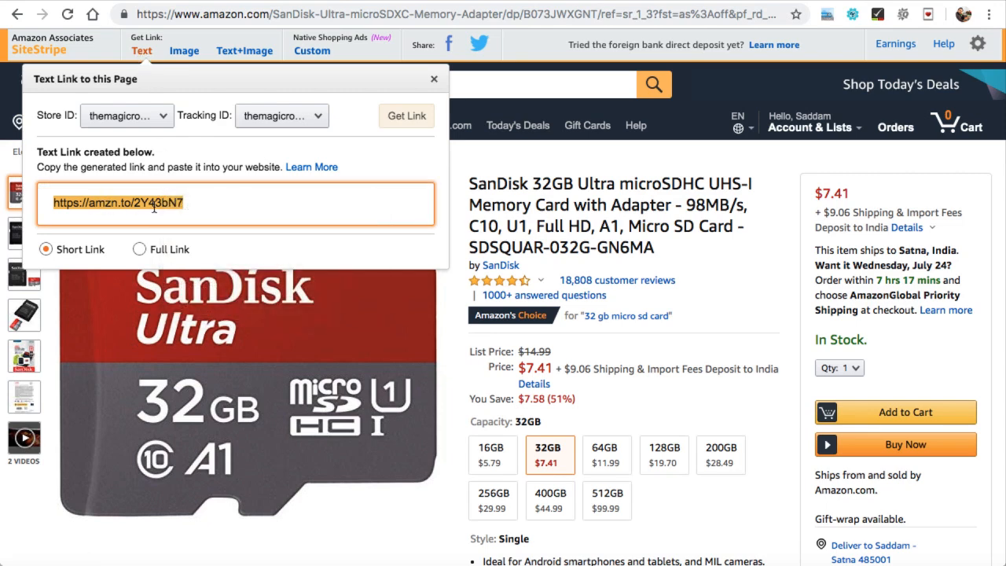
left_click(590, 168)
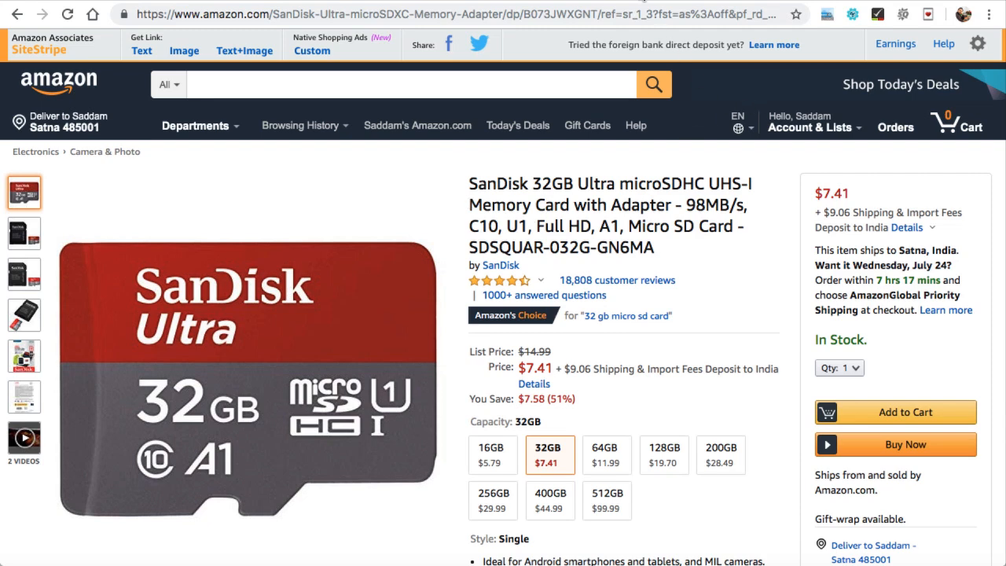
key("ctrl+t")
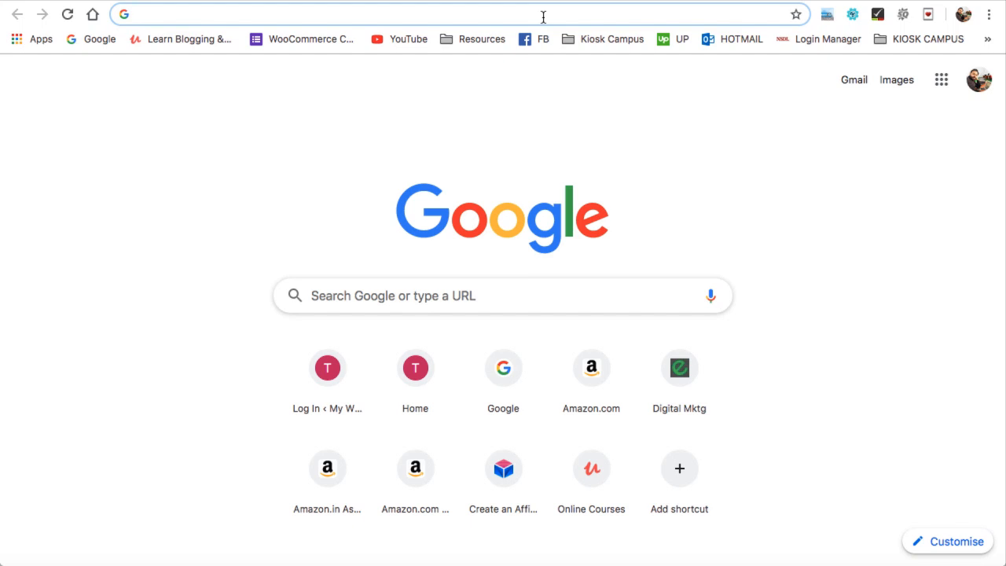
- Load the copied short link and move through the resulting page address
key("super+v")
key("Return")
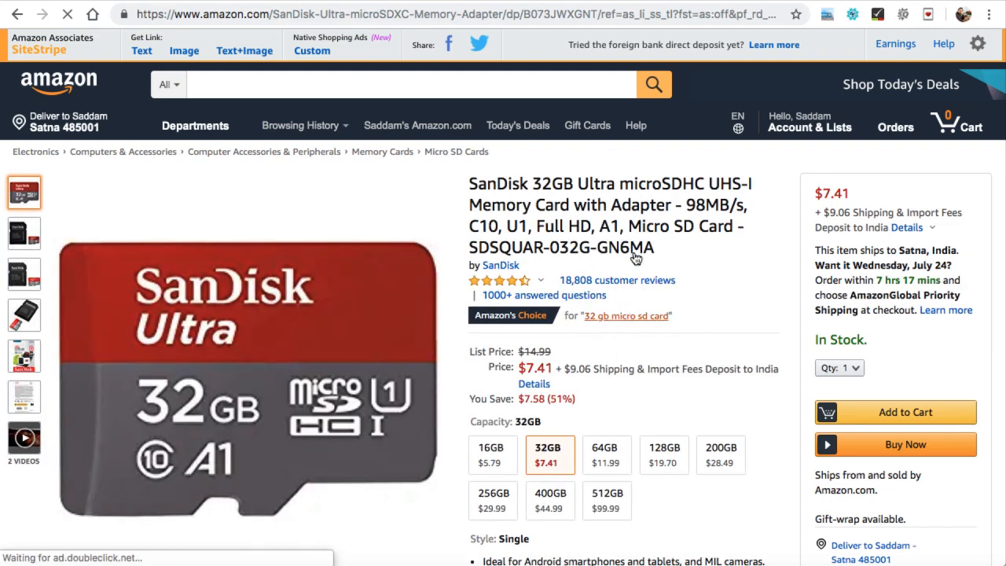
left_click(641, 15)
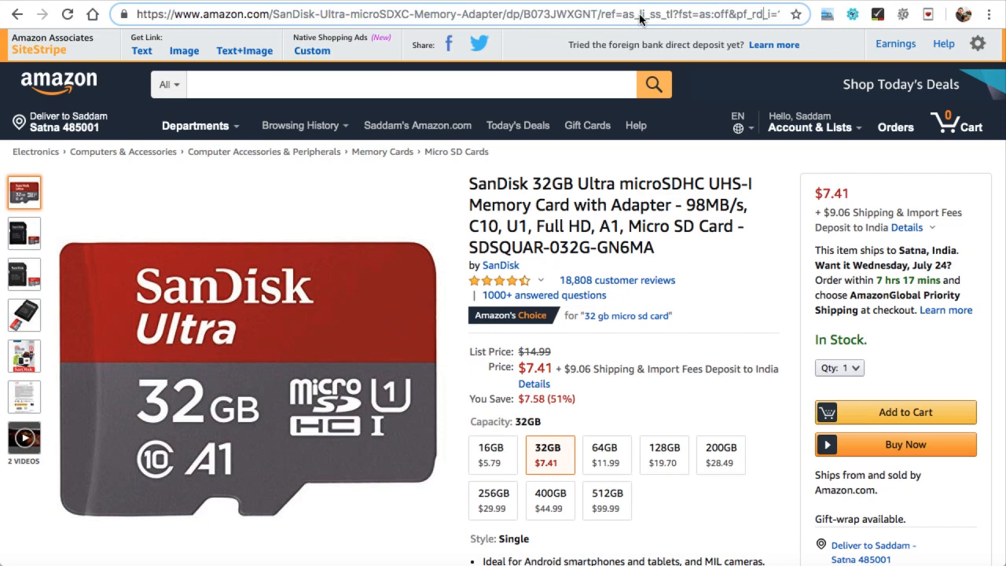
key("Right")
key("Right")
key("Right")
key("Right")
key("Right")
key("Right")
key("Right")
key("Right")
key("Right")
key("Right")
key("Right")
key("Right")
key("Right")
key("Right")
key("Right")
key("Right")
key("Right")
key("Right")
key("Right")
key("Right")
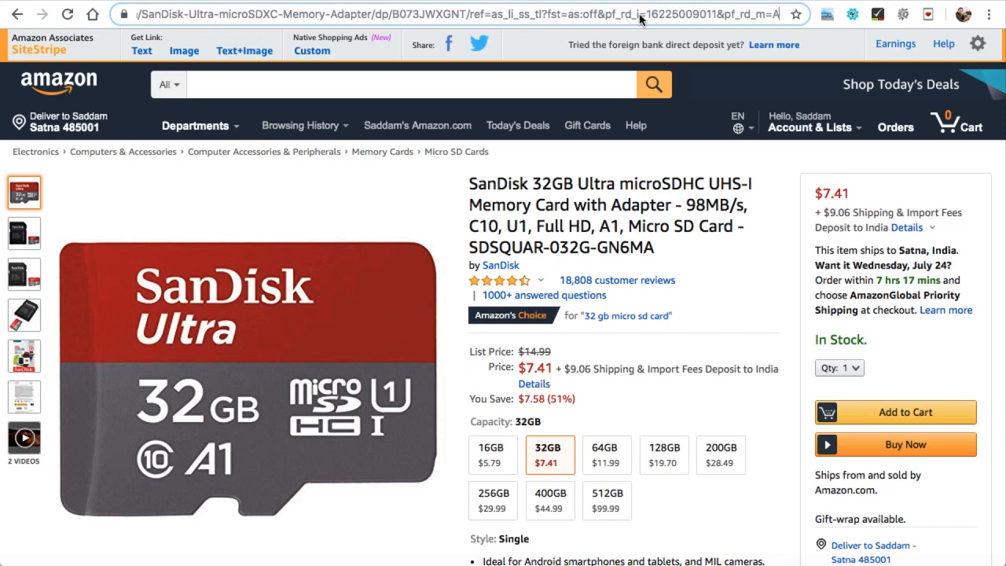
key("Right")
key("Right")
key("Right")
key("Right")
key("Right")
key("Right")
key("Right")
key("Right")
key("Right")
key("Right")
key("Right")
key("Right")
key("Right")
key("Right")
key("Right")
key("Right")
key("Right")
key("Right")
key("Right")
key("Right")
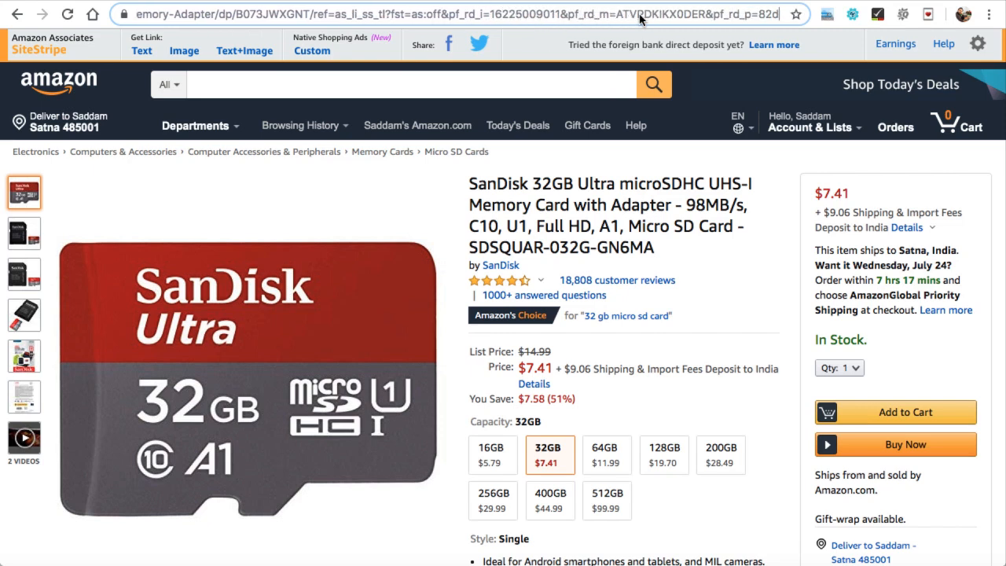
key("Right")
key("Right")
key("Right")
key("Right")
key("Right")
key("Right")
key("Right")
key("Right")
key("Right")
key("Right")
key("Right")
key("Right")
key("Right")
key("Right")
key("Right")
key("Right")
key("Right")
key("Right")
key("Right")
key("Right")
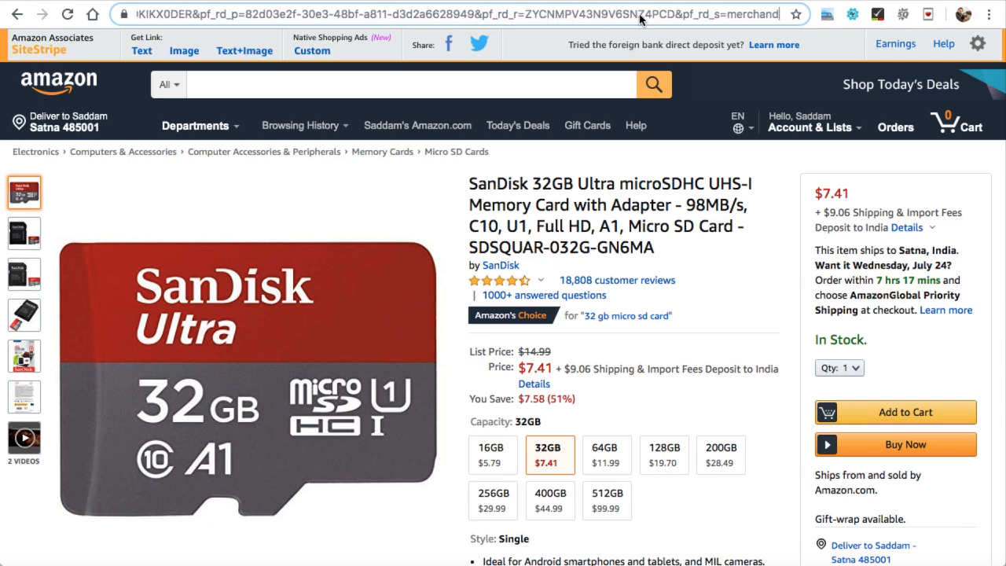
key("Right")
key("Right")
key("Right")
key("Right")
key("Right")
key("Right")
key("Right")
key("Right")
key("Right")
key("Right")
key("Right")
key("Right")
key("Right")
key("Right")
key("Right")
key("Right")
key("Right")
key("Right")
key("Right")
key("Right")
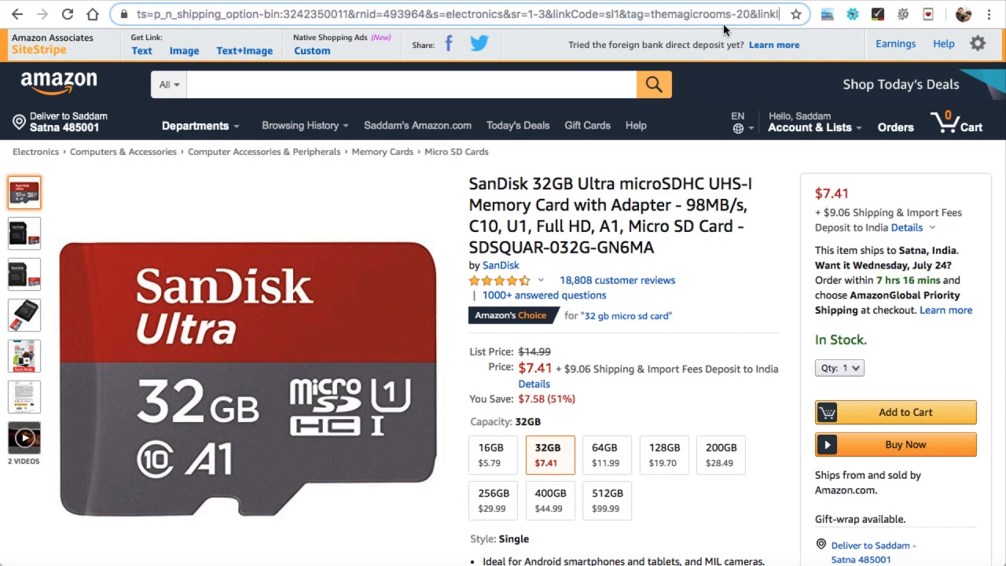
key("Right")
key("Right")
key("Right")
key("Right")
key("Right")
key("Right")
key("Right")
key("Right")
key("Right")
key("Right")
key("Right")
key("Right")
key("Right")
key("Right")
key("Right")
key("Right")
key("Right")
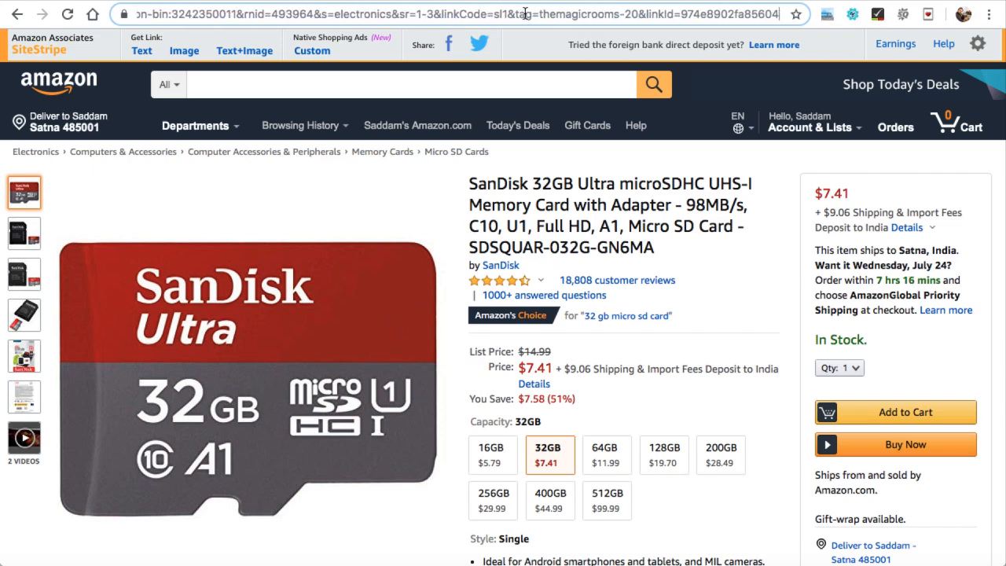
- Highlight the associate tracking ID after tag= in the address to confirm it
left_click_drag(538, 14, 620, 18)
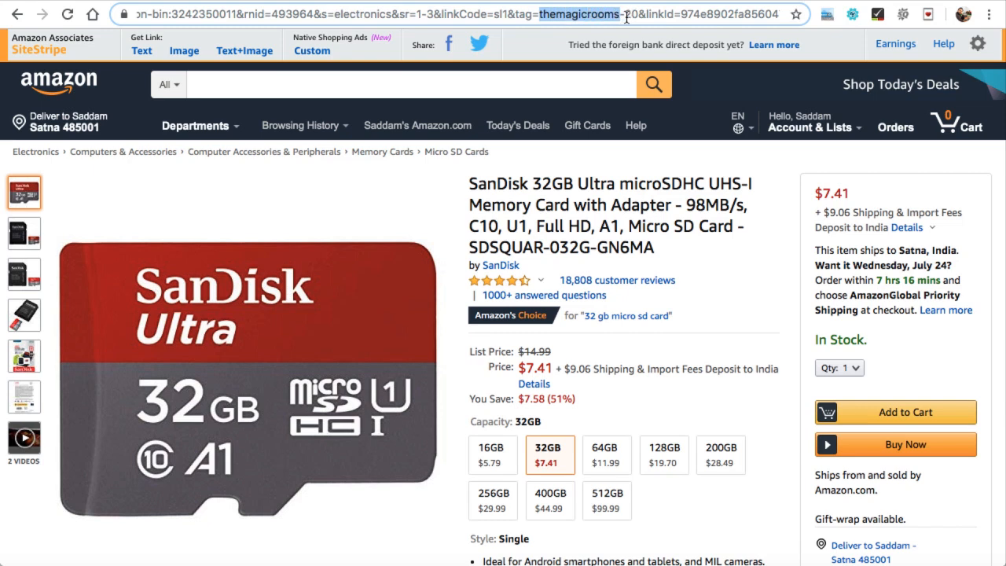
left_click(637, 14)
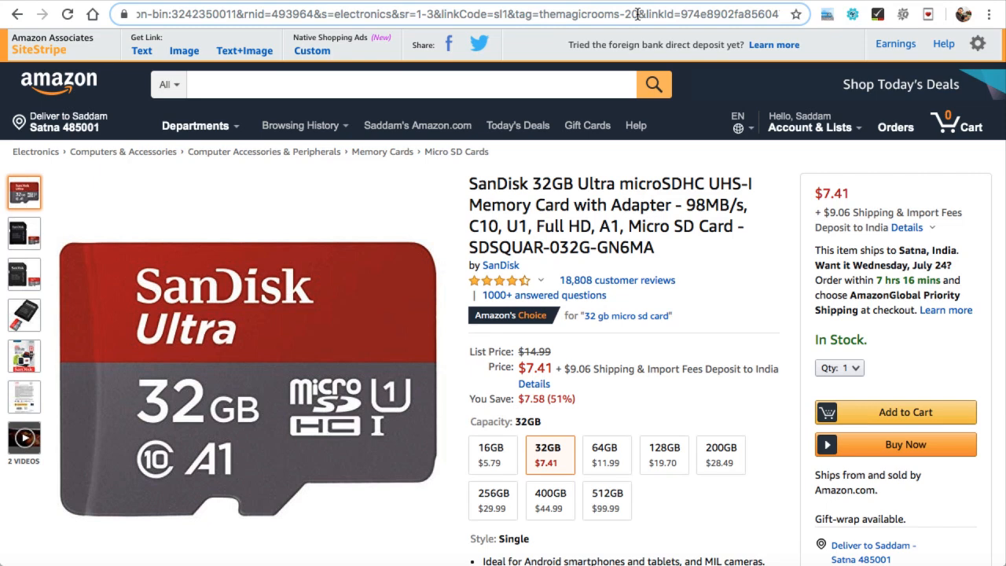
left_click_drag(637, 14, 541, 12)
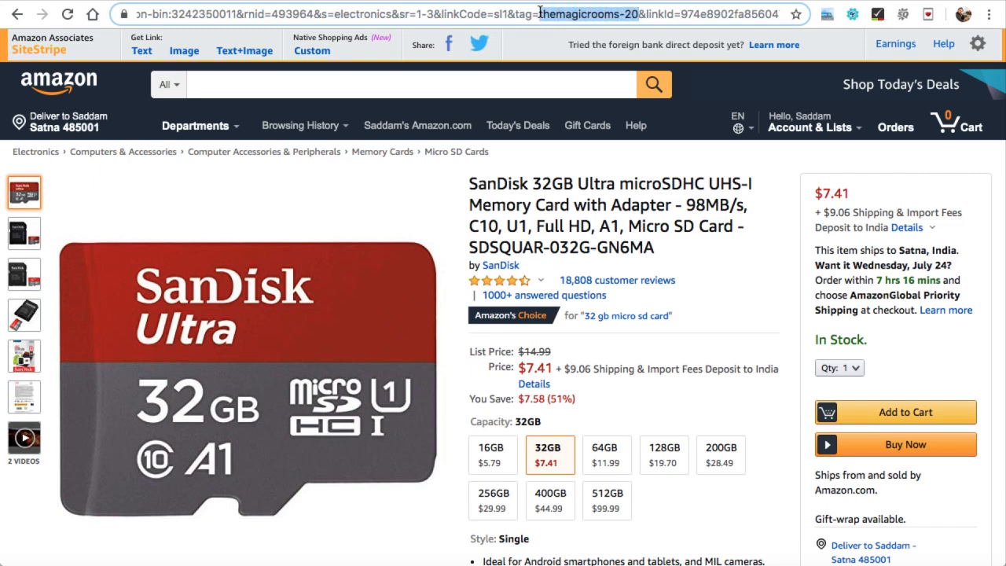
left_click(622, 16)
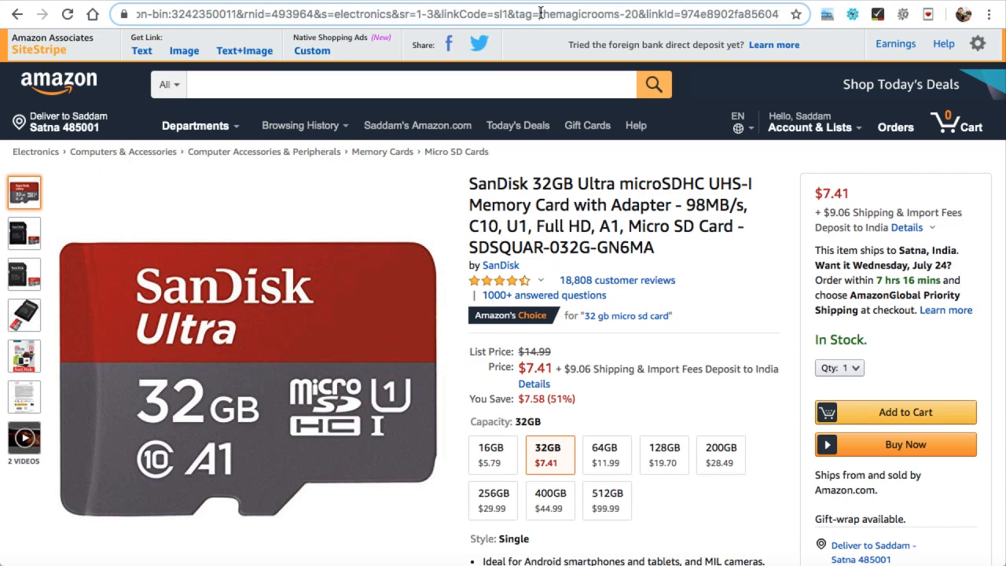
left_click_drag(540, 14, 633, 16)
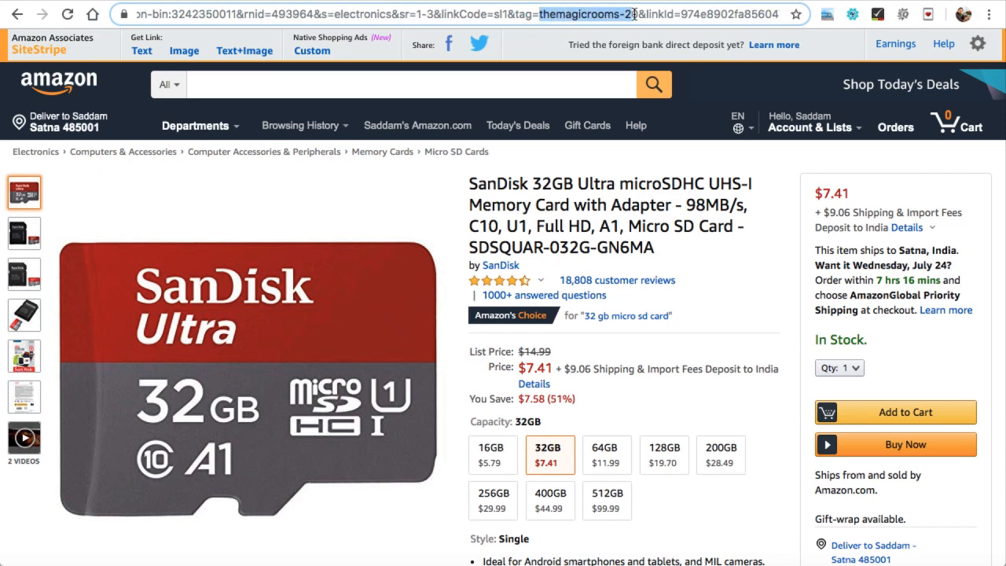
left_click(773, 211)
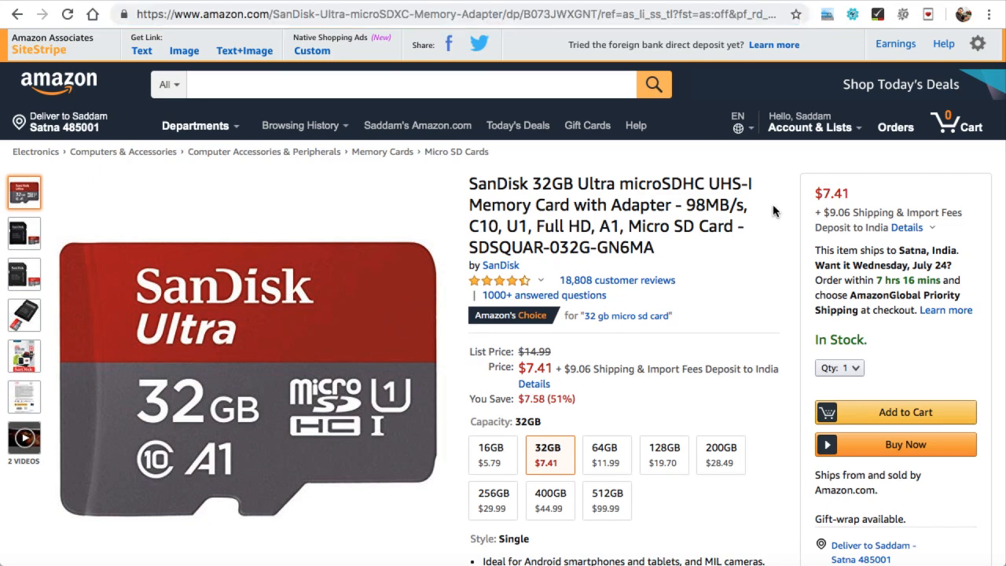